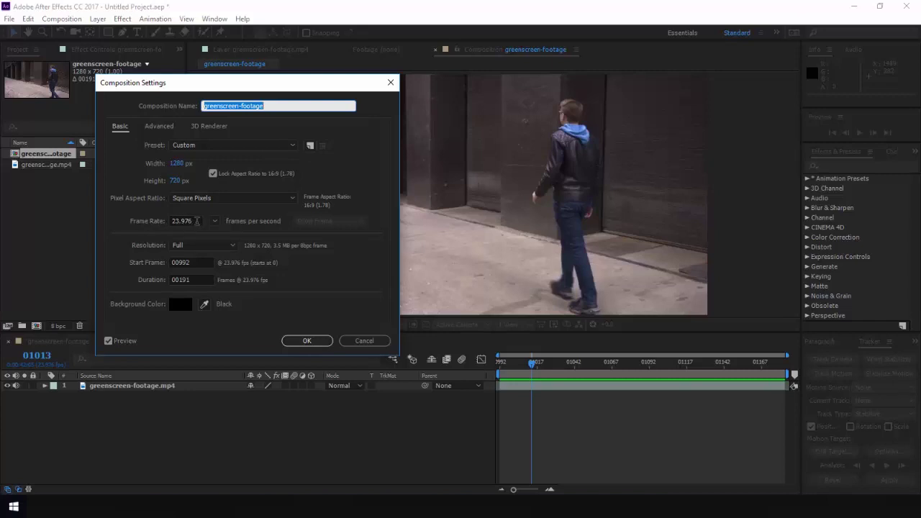
Step: Set the greenscreen-footage composition's frame rate to 24 frames per second
left_click(197, 221)
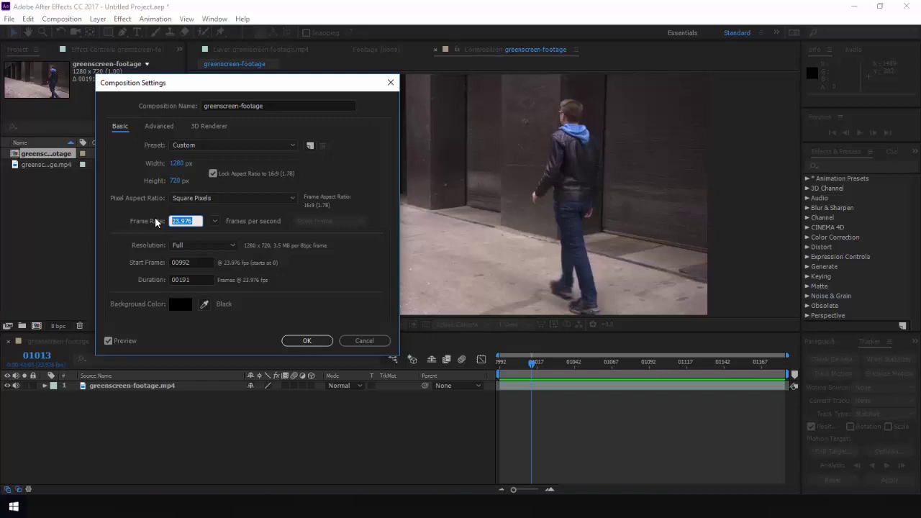
type("24")
left_click(305, 340)
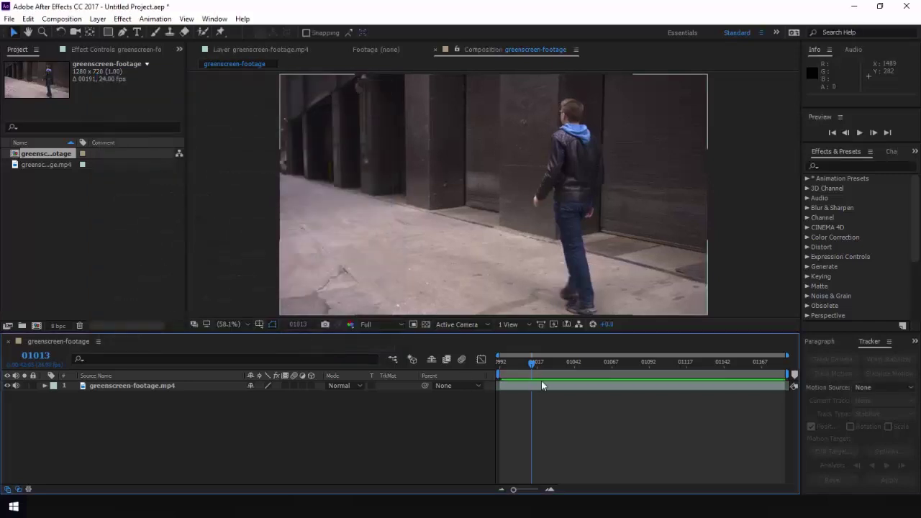
Step: Add the greenscreen-footage composition to the Render Queue, with the playhead moved to frame 1024
mouse_move(532, 364)
left_mouse_down()
mouse_move(767, 380)
mouse_move(510, 374)
mouse_move(548, 374)
left_mouse_up()
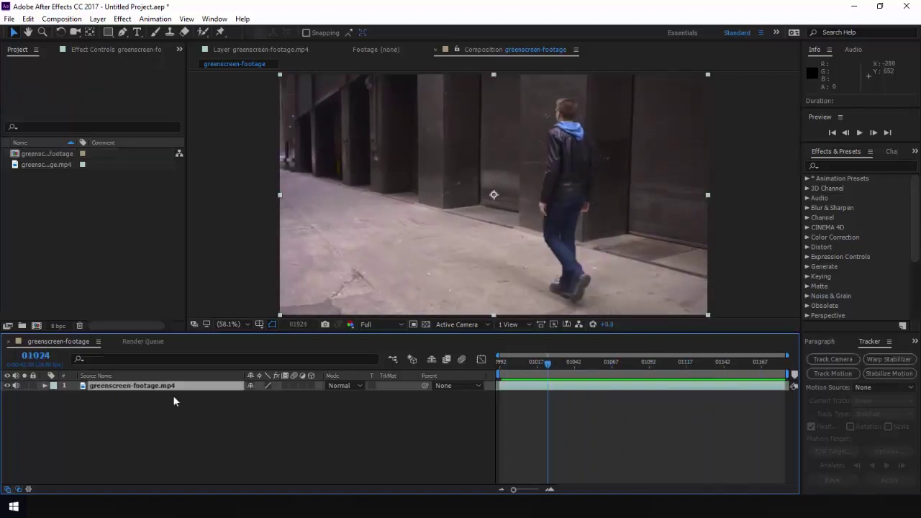
left_click(205, 413)
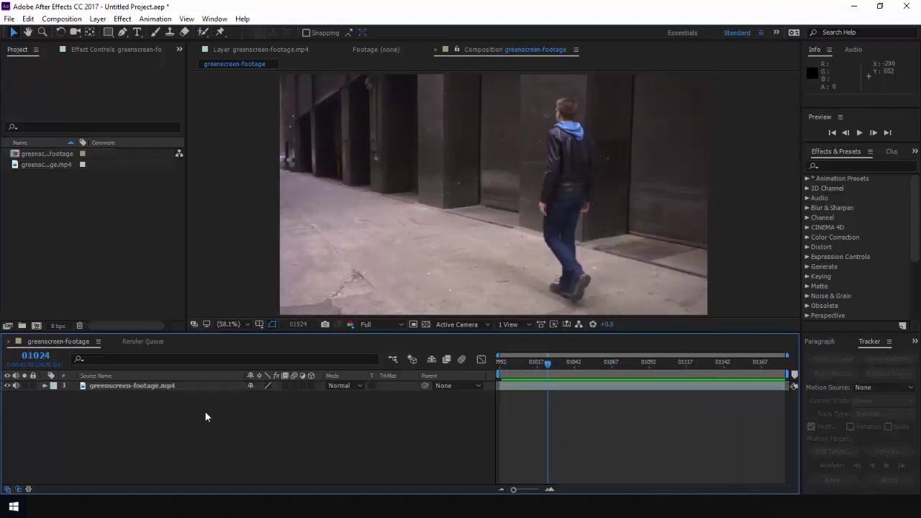
left_click(139, 388)
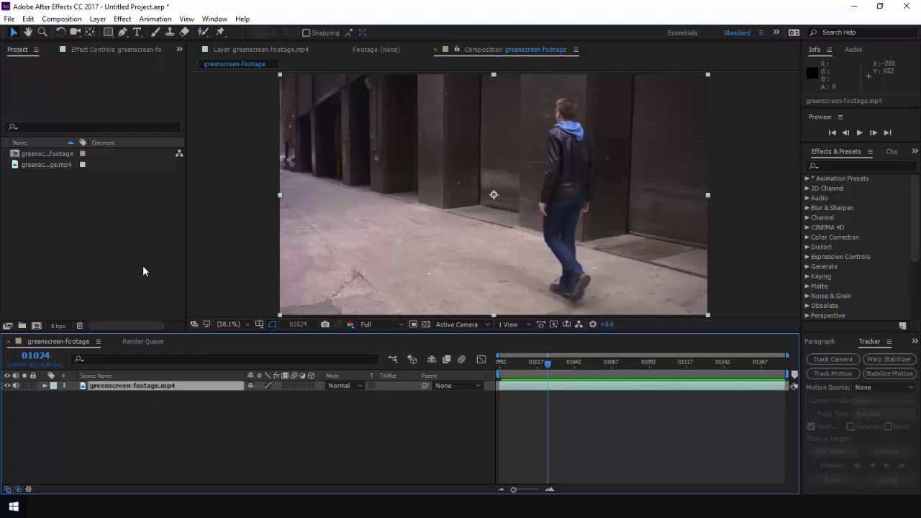
left_click(72, 20)
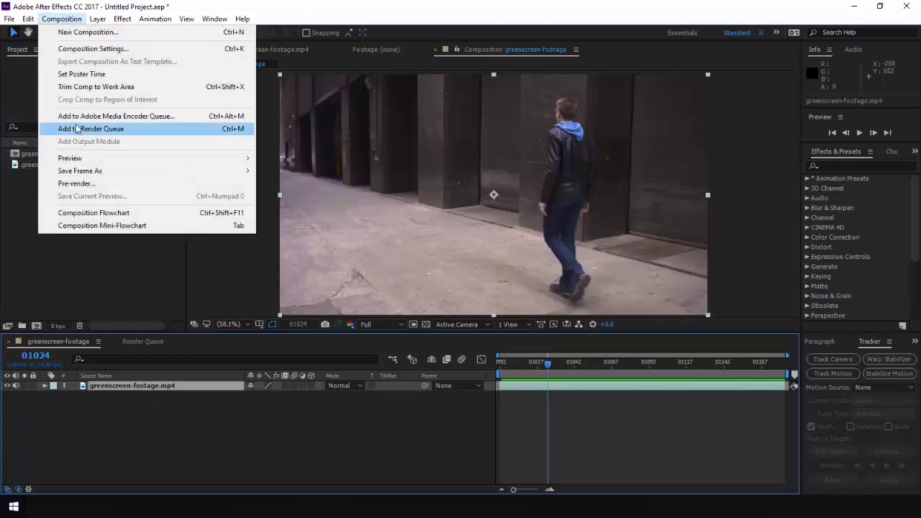
left_click(109, 129)
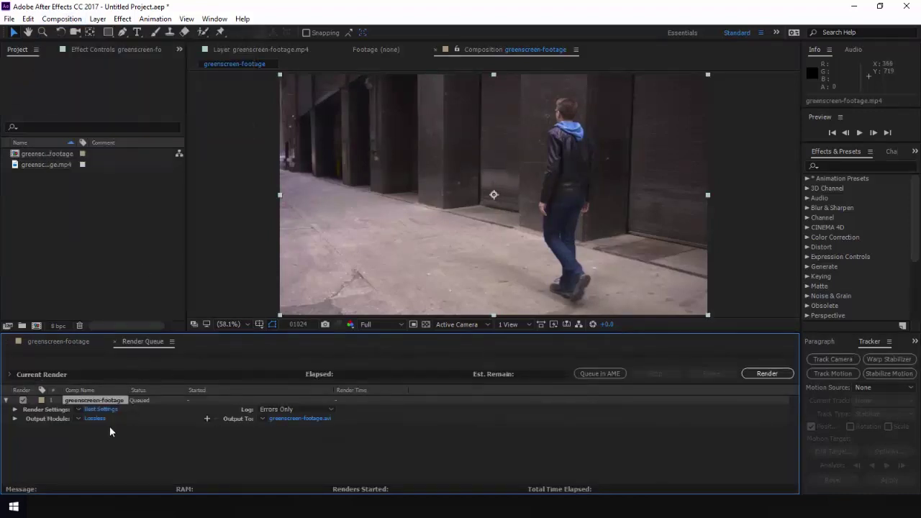
Step: Set the queued composition's output module format to PNG Sequence
left_click(95, 418)
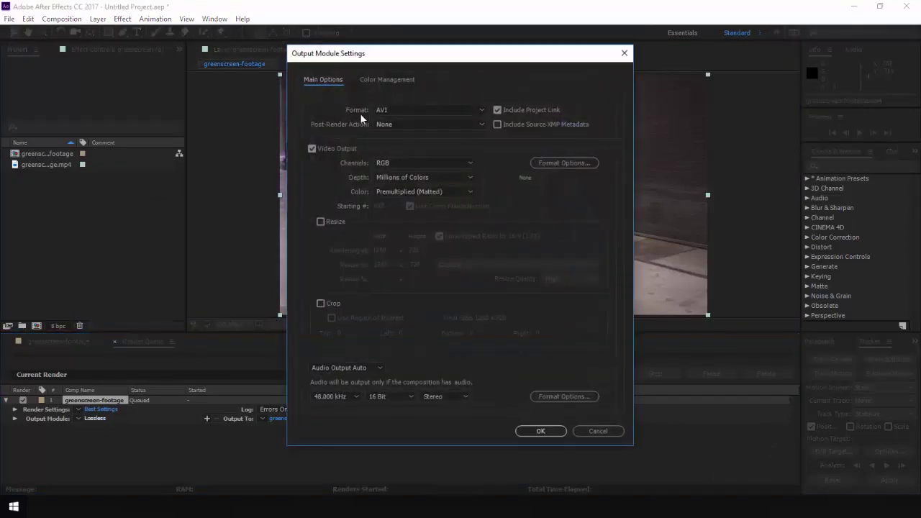
left_click(417, 108)
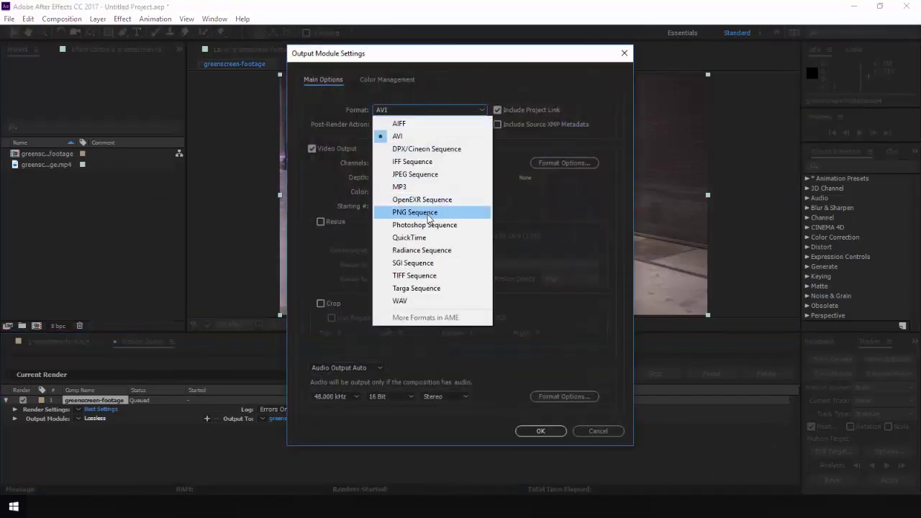
left_click(454, 210)
left_click(543, 429)
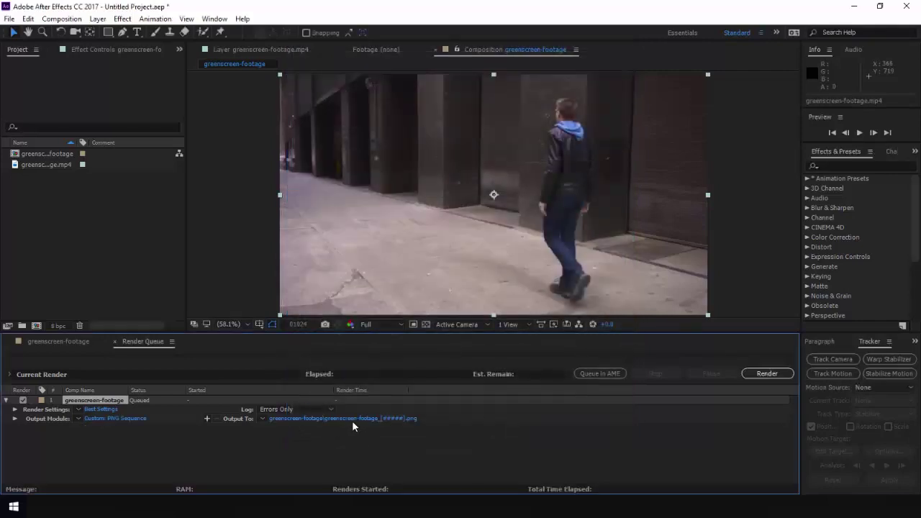
Step: Replace the underscore before the frame-number placeholder in the output file name with a period and save the output location
left_click(352, 420)
left_click(157, 241)
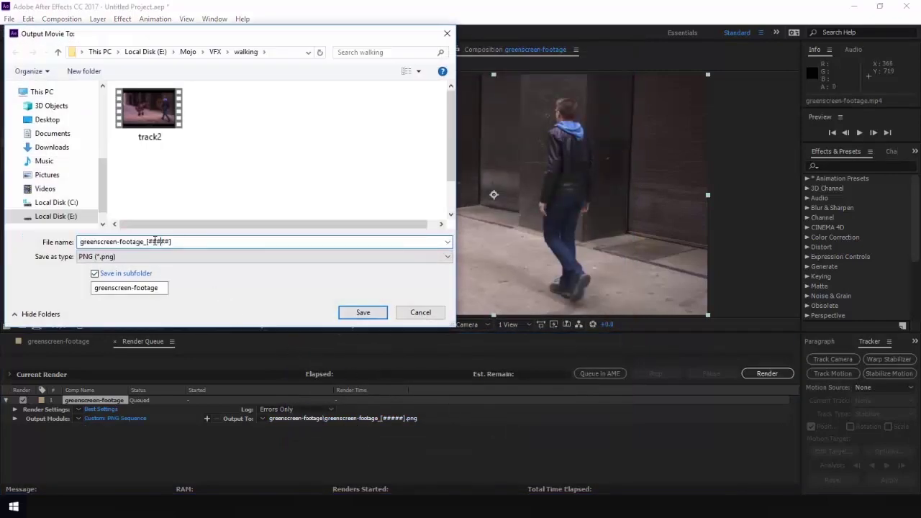
left_click_drag(143, 243, 147, 243)
type(".")
left_click(360, 313)
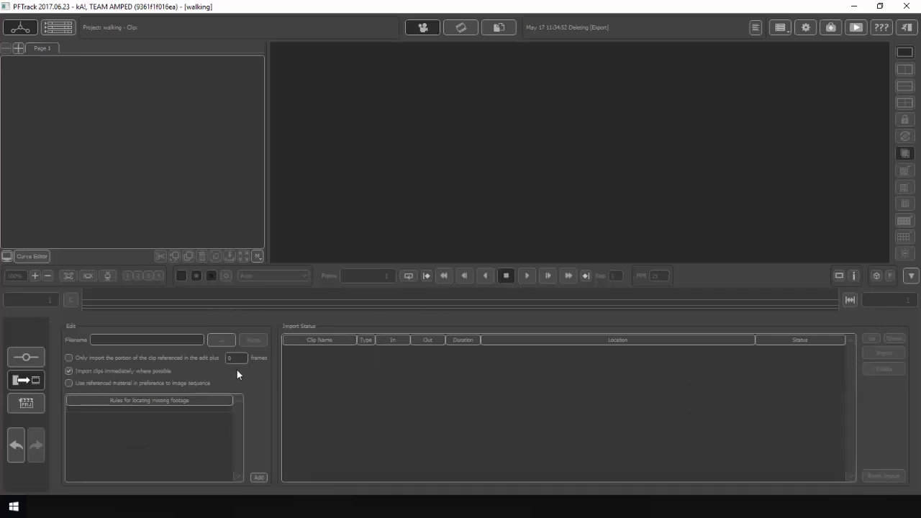
Step: Switch to PFTrack and start a new project named walikng_tut
left_click(26, 406)
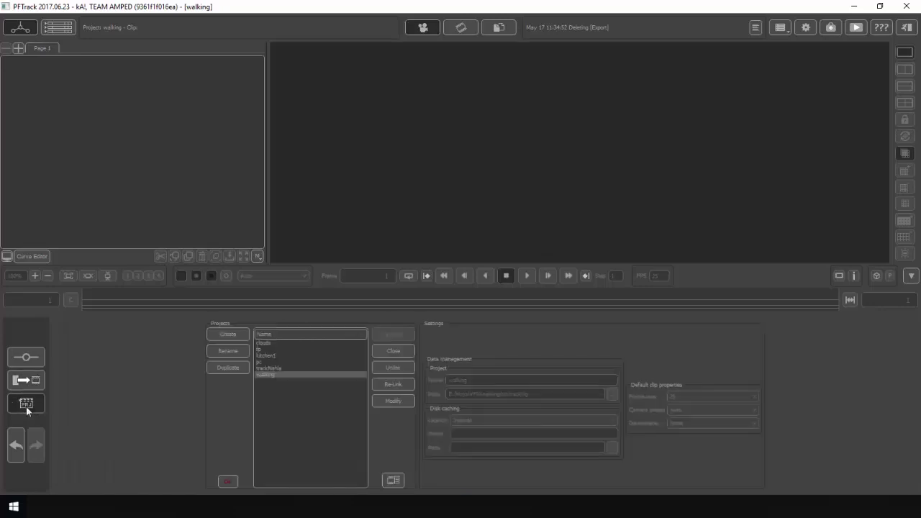
left_click(223, 335)
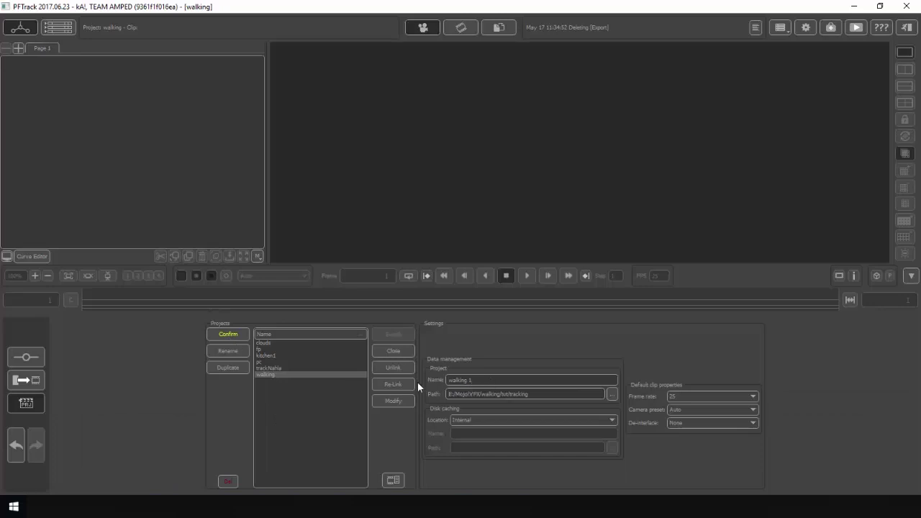
left_click_drag(485, 379, 400, 386)
type("walking_")
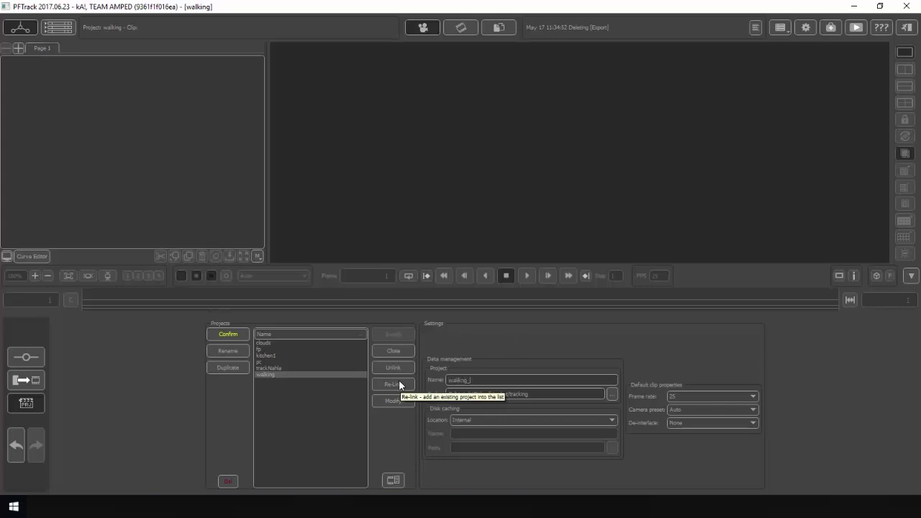
type("tut")
Step: Choose the track2 folder inside E:/Mojo/VFX/walking/tut/tracking as the project path
left_click_drag(541, 392, 446, 393)
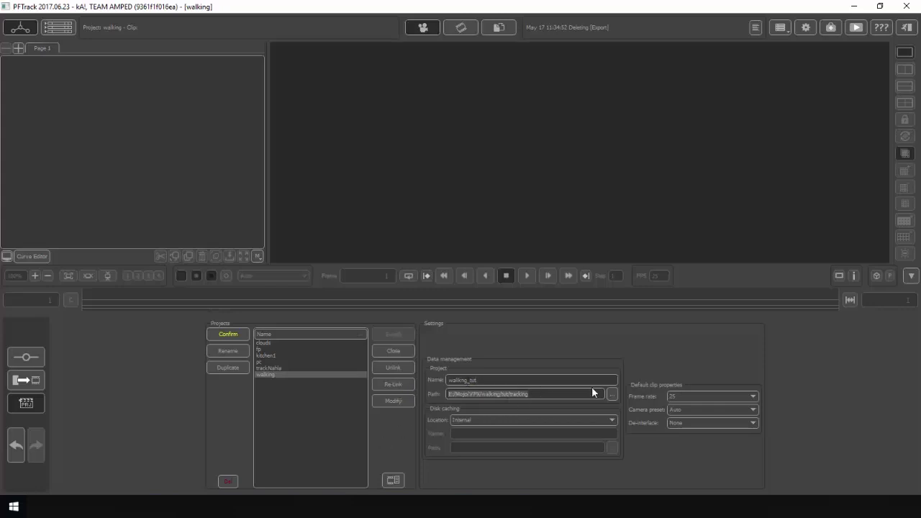
left_click(611, 394)
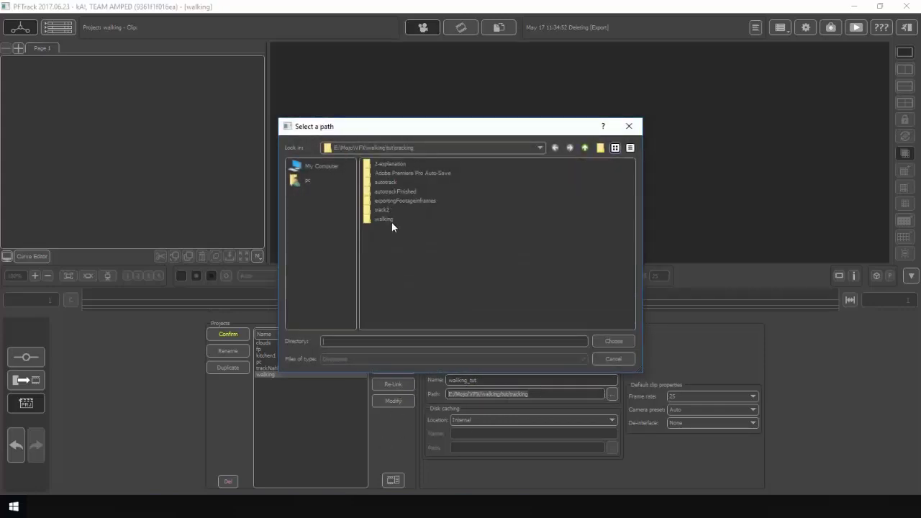
double_click(381, 210)
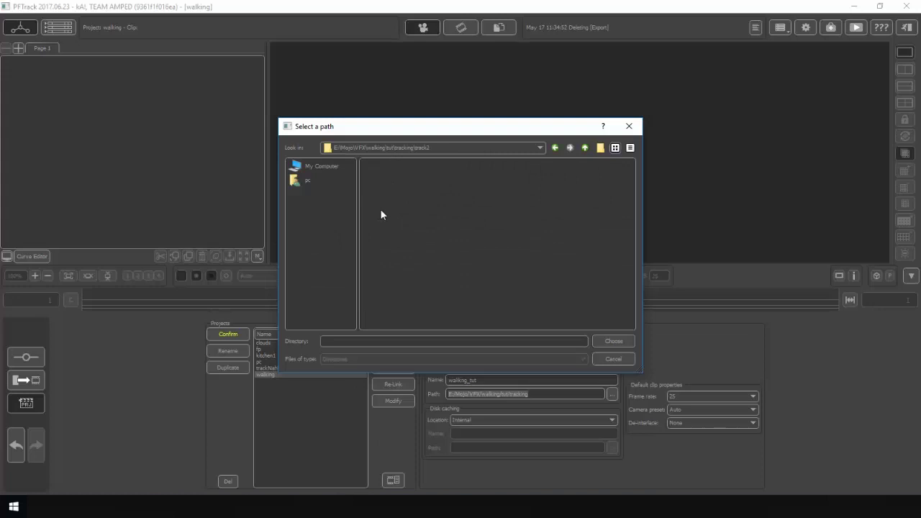
left_click(612, 342)
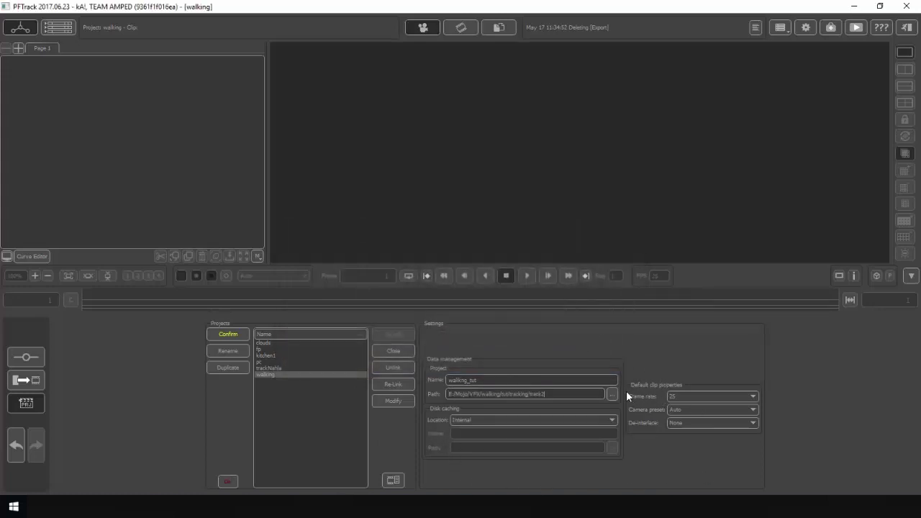
Step: Set the default clip frame rate to 24 and create the project
left_click(676, 396)
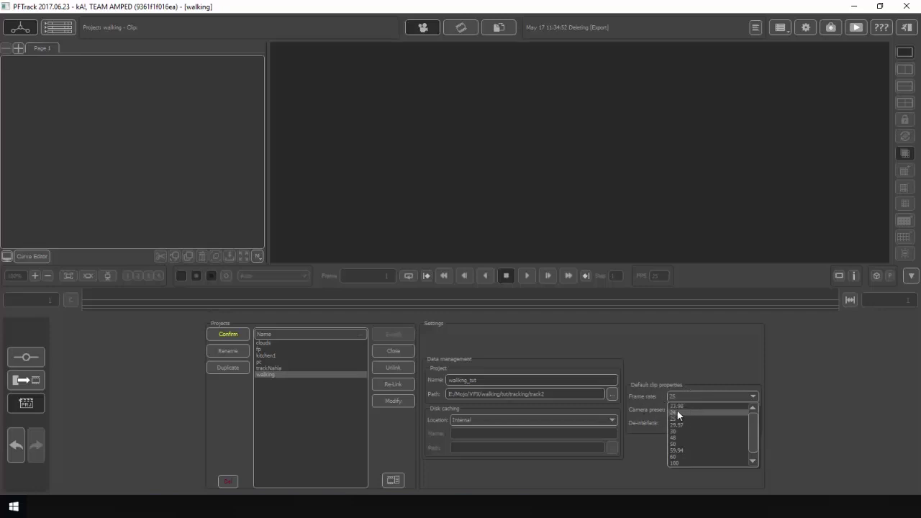
left_click(683, 412)
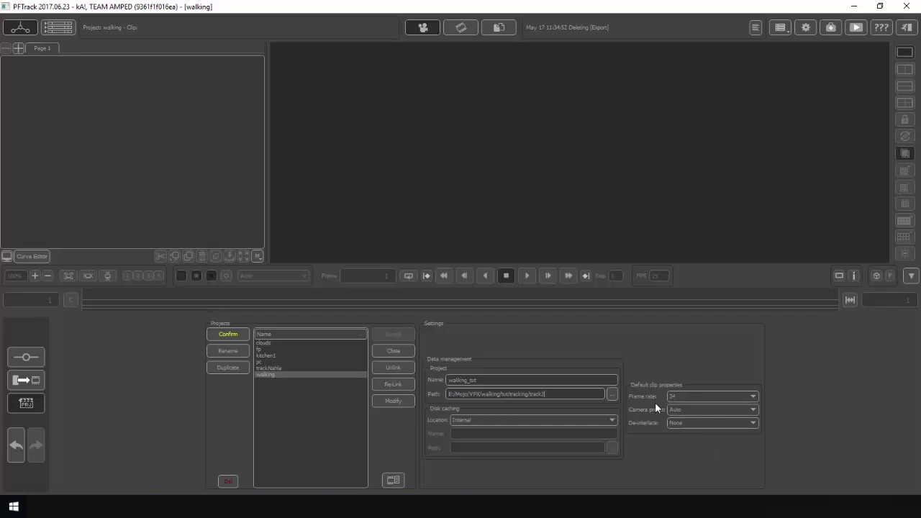
left_click(229, 335)
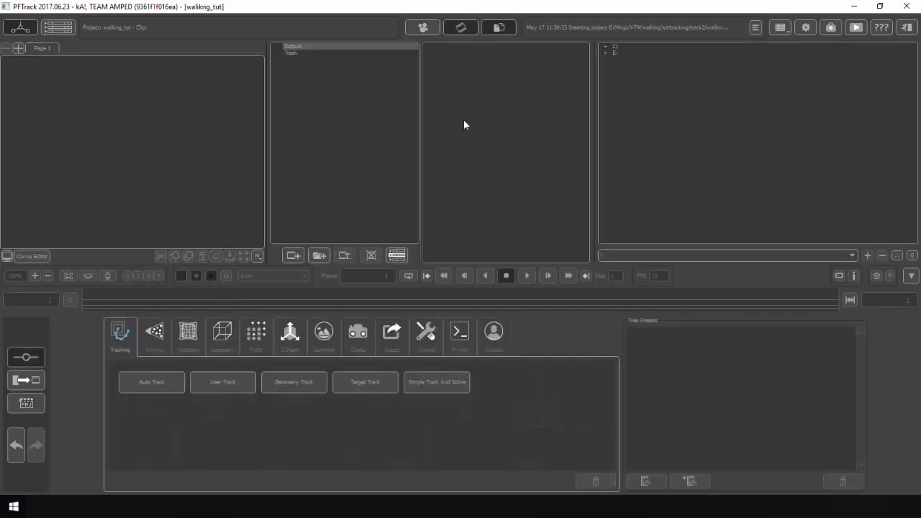
Step: Find the walking image sequence inside the walkingFrames folder, add it to the node tree as a clip and cache its frames
left_click(454, 32)
left_click(454, 32)
left_click(502, 33)
left_click(502, 29)
left_click(604, 53)
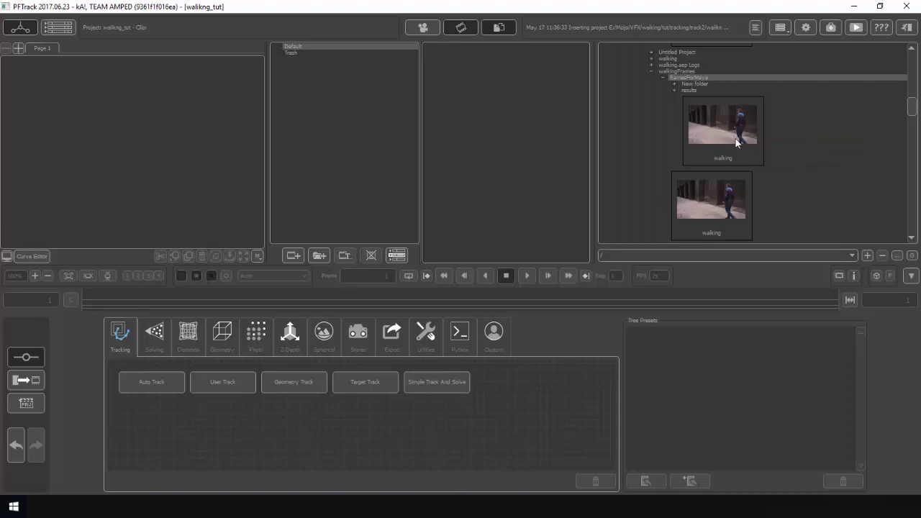
left_click_drag(729, 121, 72, 125)
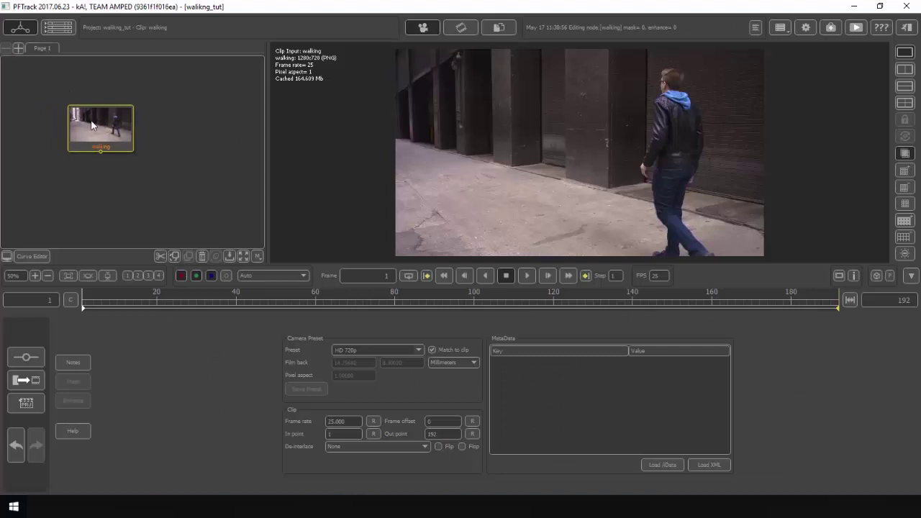
left_click(72, 301)
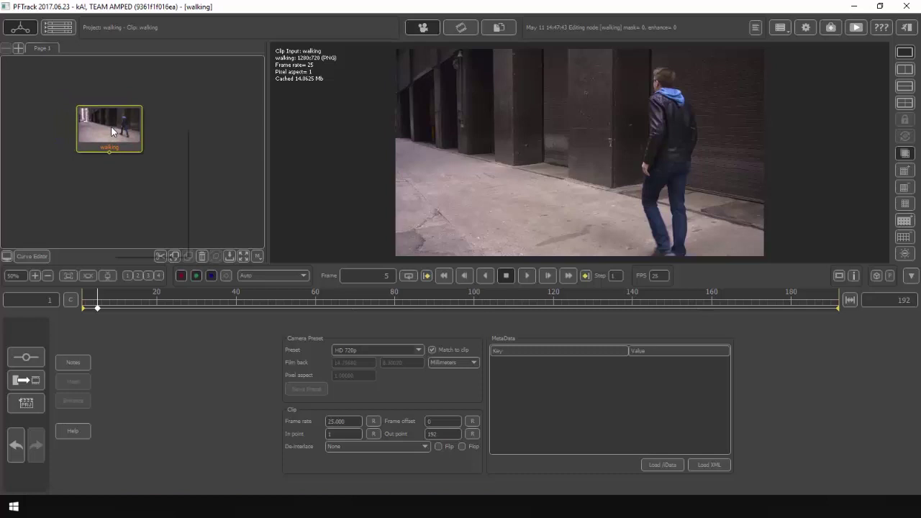
Step: Attach an Auto Track node to the walking clip
right_click(111, 129)
mouse_move(130, 134)
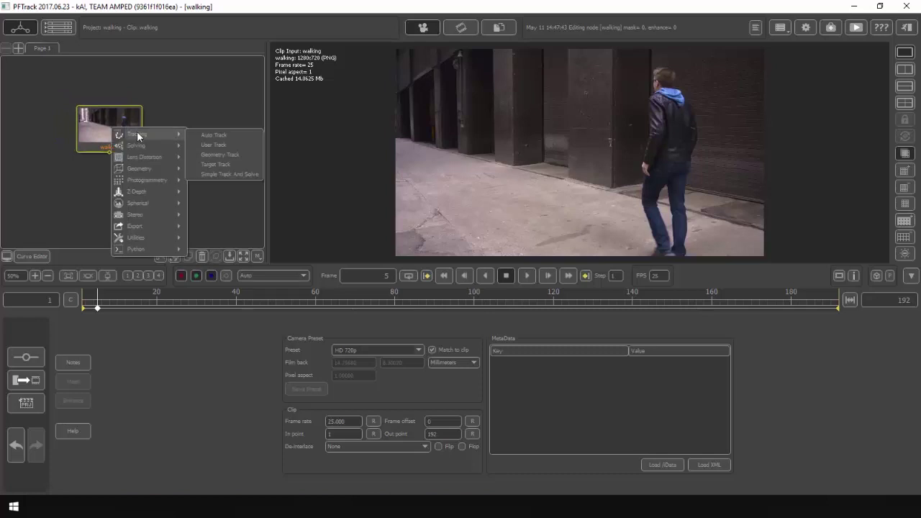
left_click(248, 135)
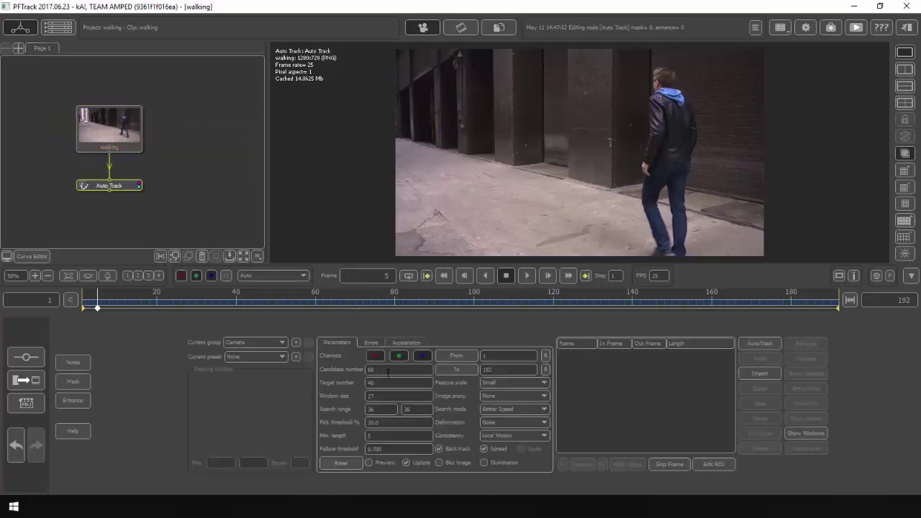
Step: Set the Auto Track candidate number to 200 and the target number to 100
left_click_drag(391, 371, 269, 363)
left_click(432, 366)
left_click_drag(350, 372, 335, 374)
left_click_drag(365, 370, 359, 370)
double_click(389, 367)
type("200")
double_click(379, 387)
type("500")
Step: Set the minimum track length to 10 and the search mode to Better Accuracy
left_click(387, 395)
left_click(383, 436)
type("10")
key("shift+Tab")
left_click(496, 369)
key("Return")
left_click(503, 410)
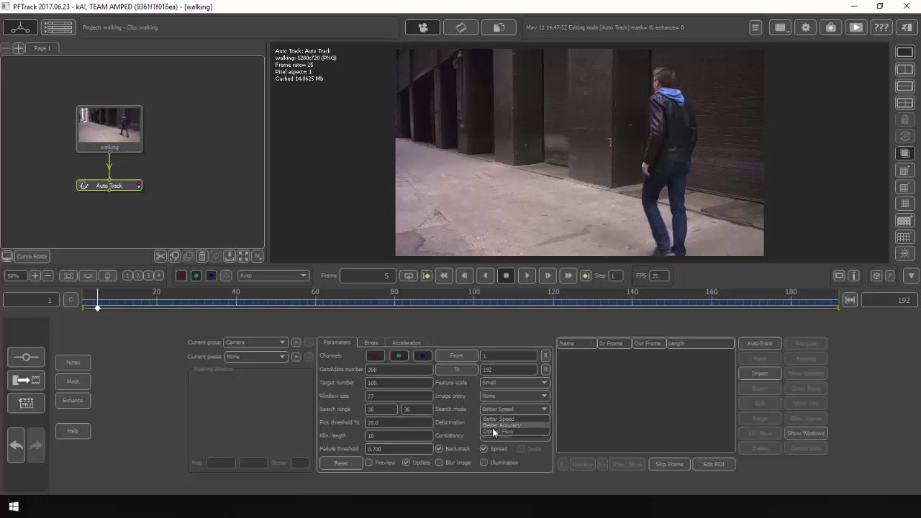
left_click(498, 425)
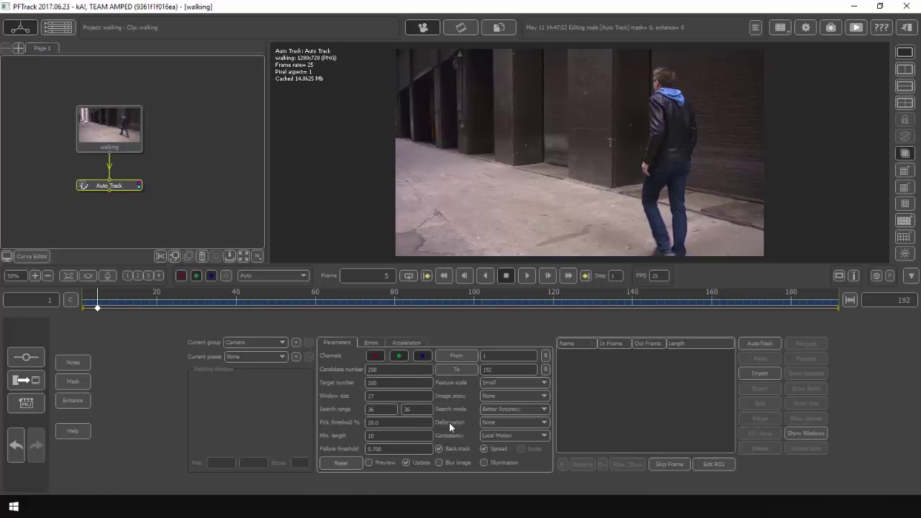
Step: Enable Rotate, Scale and Skew deformation for the automatic trackers
left_click(501, 425)
left_click(502, 431)
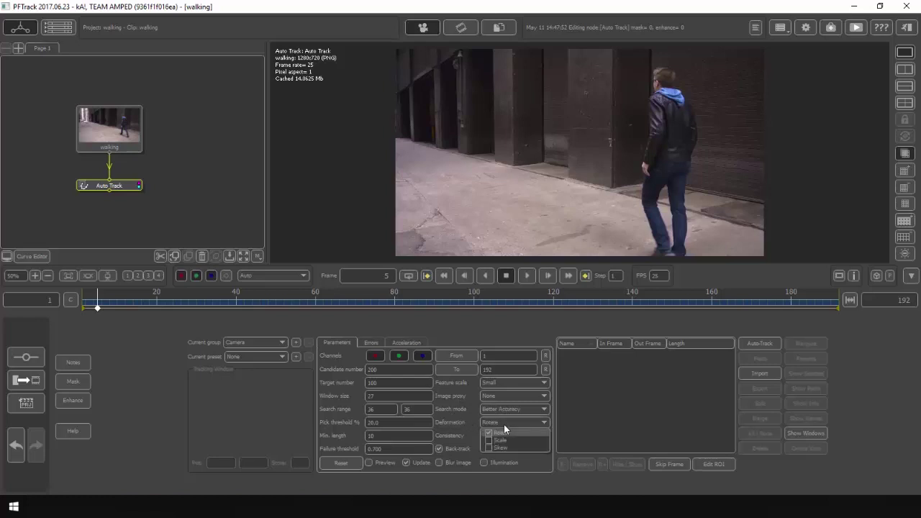
left_click(499, 439)
left_click(498, 422)
left_click(500, 436)
left_click(498, 446)
Step: Run the automatic tracking on the clip and stop it after the first frames
left_click(760, 343)
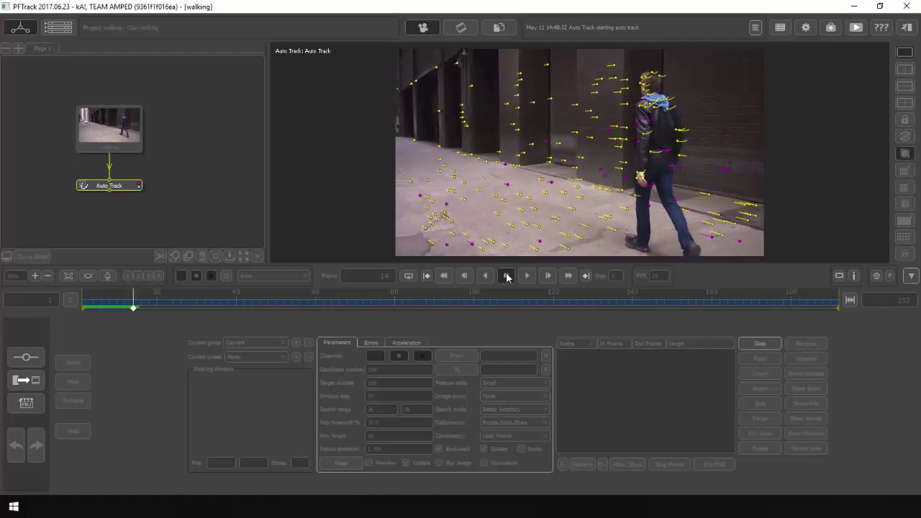
left_click(507, 279)
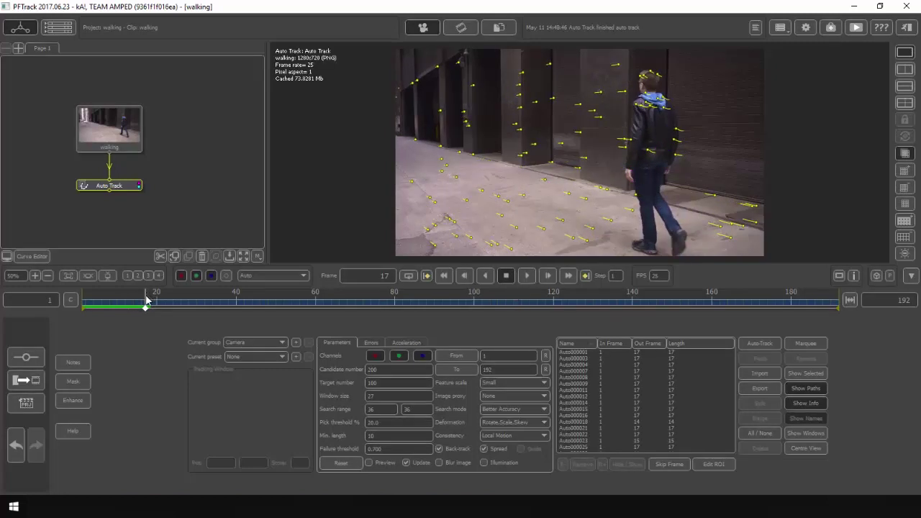
Step: Draw a closed Bezier roto mask around the walking man at frame 1 of the Auto Track node
left_click_drag(147, 298, 83, 299)
left_click(74, 381)
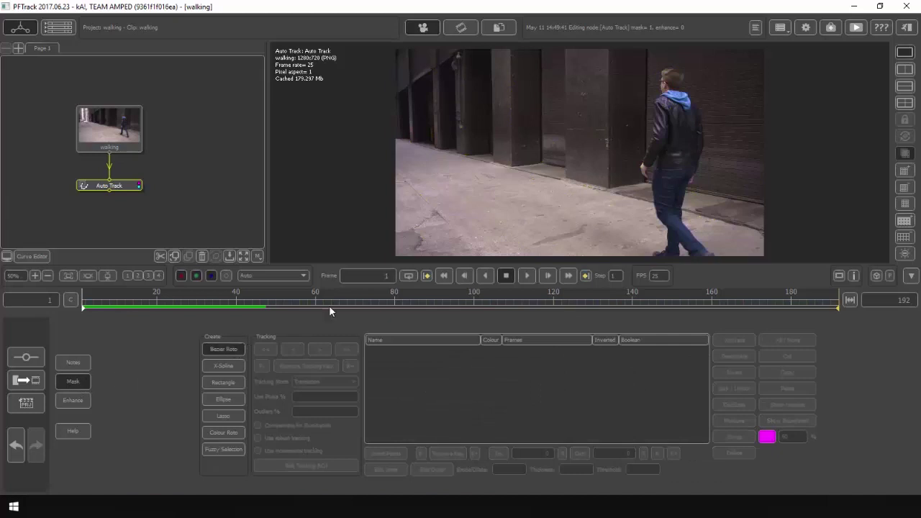
scroll(672, 146, "down", 2)
scroll(673, 140, "up", 1)
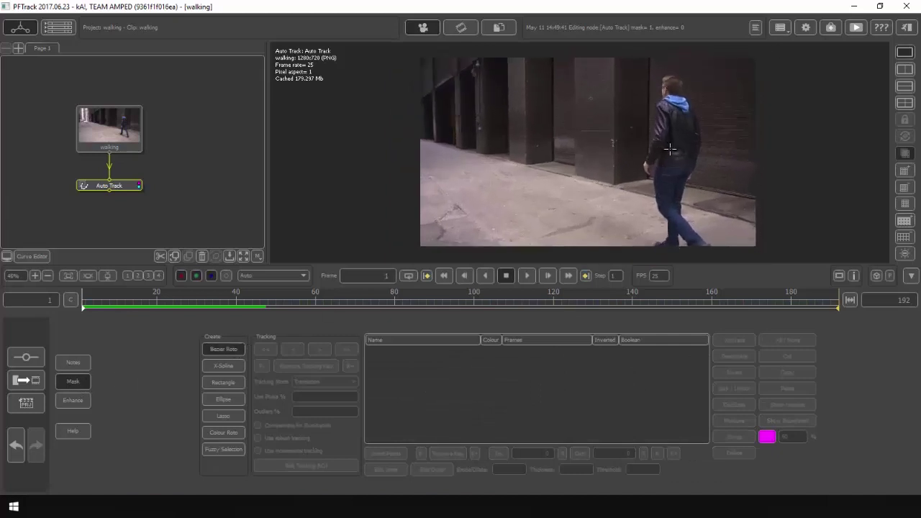
scroll(681, 118, "down", 1)
left_click(684, 79)
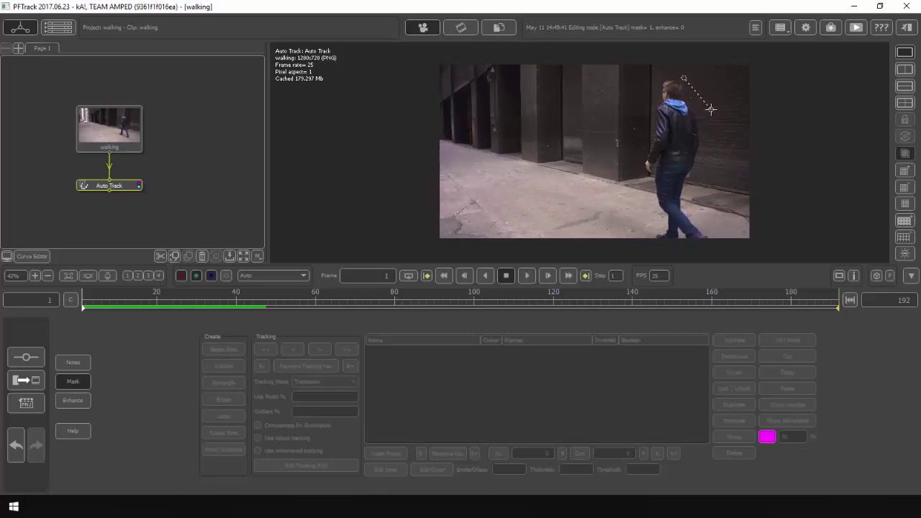
left_click(713, 119)
left_click_drag(652, 248, 640, 246)
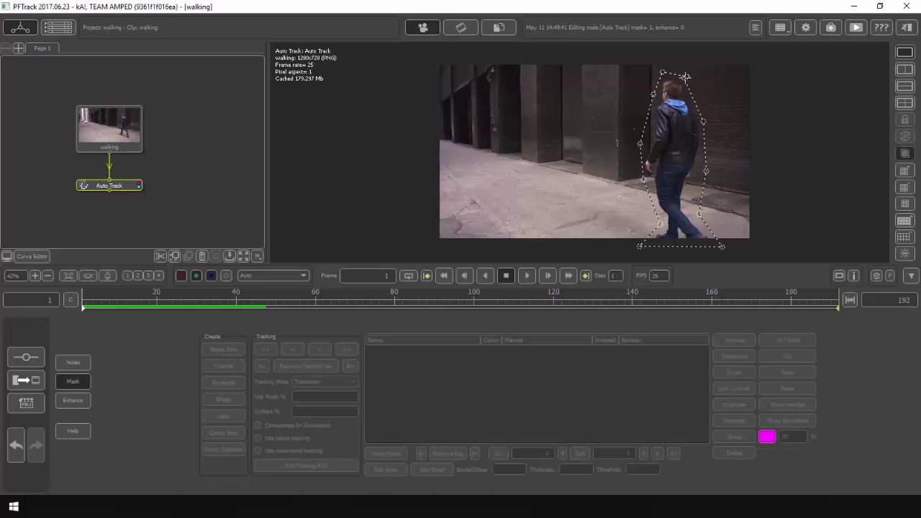
left_click(682, 77)
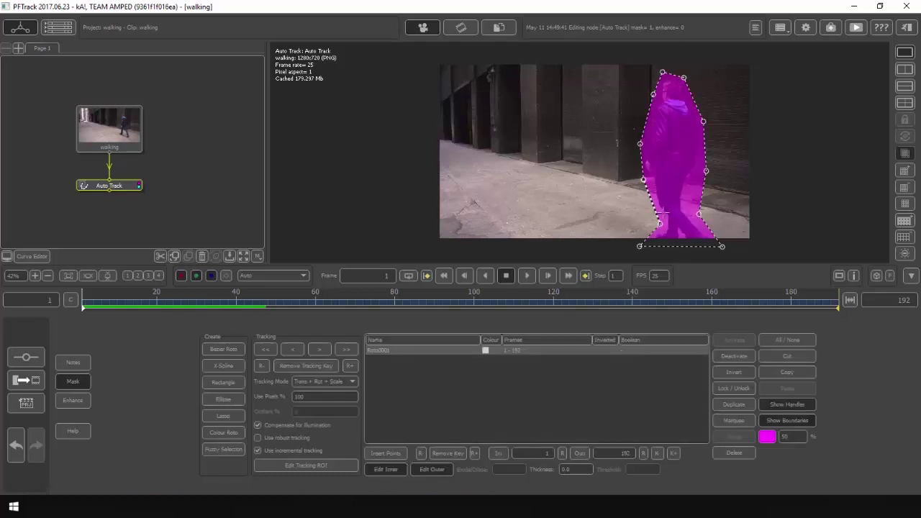
Step: Reshape the mask outline so that it encloses the man at frames 14 and 8
left_click_drag(85, 301, 133, 302)
left_click_drag(644, 181, 632, 182)
left_click_drag(659, 224, 626, 224)
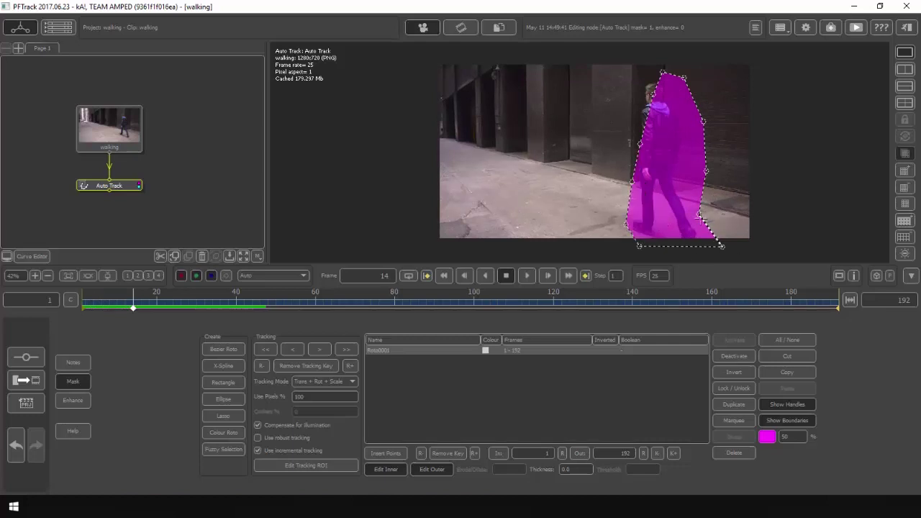
left_click_drag(706, 171, 681, 176)
left_click_drag(701, 115, 689, 123)
left_click_drag(648, 94, 661, 69)
left_click_drag(640, 141, 634, 142)
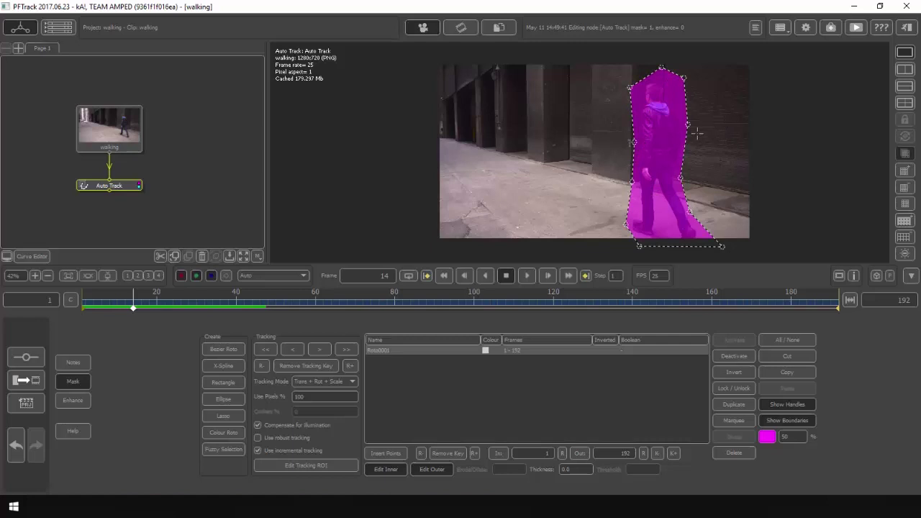
left_click_drag(132, 303, 109, 297)
left_click_drag(641, 224, 623, 225)
Step: Reposition the mask points around the man's legs, back and head at frame 40
left_click_drag(109, 303, 238, 307)
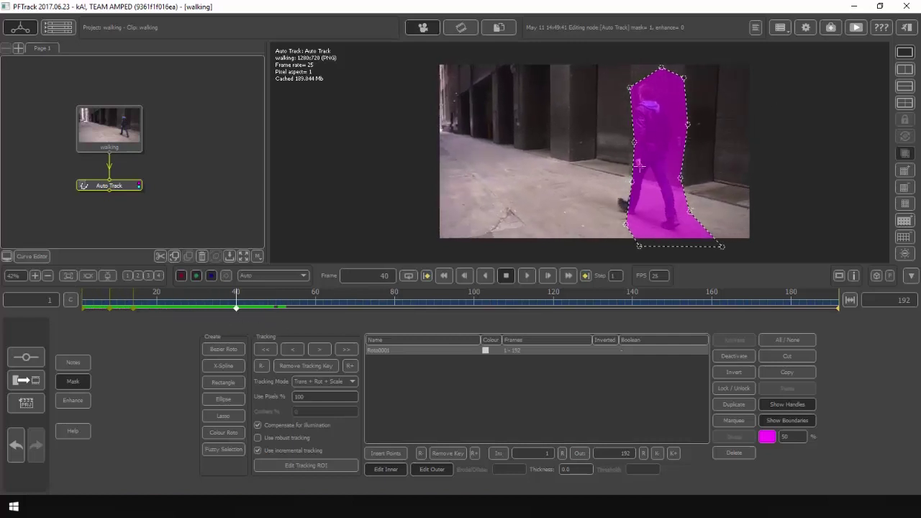
left_click_drag(632, 182, 610, 177)
left_click_drag(625, 224, 613, 217)
left_click_drag(639, 246, 621, 226)
left_click_drag(723, 247, 685, 232)
left_click_drag(690, 212, 685, 209)
left_click_drag(681, 178, 674, 179)
left_click_drag(688, 124, 676, 119)
left_click_drag(683, 78, 663, 73)
Step: Correct single mask points at about frames 52 and 111 while checking the mask along the clip
left_click_drag(247, 300, 284, 299)
left_click_drag(634, 143, 624, 142)
left_click_drag(252, 296, 238, 294)
left_click(86, 291)
left_click_drag(86, 290, 519, 291)
left_click_drag(685, 208, 682, 179)
Step: Tighten the mask outline around the man at frame 90
left_click_drag(515, 295, 434, 294)
left_click_drag(610, 178, 647, 181)
left_click_drag(621, 226, 661, 218)
left_click_drag(612, 217, 639, 210)
left_click_drag(685, 232, 682, 221)
left_click_drag(685, 180, 692, 180)
left_click_drag(676, 120, 688, 115)
mouse_move(670, 86)
left_mouse_down()
mouse_move(687, 91)
mouse_move(667, 79)
left_mouse_up()
left_click_drag(630, 87, 648, 89)
left_click_drag(622, 138, 640, 139)
Step: Fit the mask outline to the man at the clip's last frame, 192
left_click_drag(437, 293, 838, 308)
left_click_drag(699, 213, 711, 163)
left_click_drag(675, 120, 713, 108)
left_click_drag(663, 73, 683, 86)
left_click_drag(629, 88, 669, 108)
left_click_drag(622, 138, 653, 135)
left_click_drag(609, 177, 651, 164)
left_click_drag(612, 218, 651, 190)
left_click_drag(621, 226, 689, 220)
Step: Widen the edge of the mask behind the man's back at about frame 185 and at frame 85
left_click_drag(832, 298, 811, 298)
left_click_drag(711, 187, 712, 214)
left_click_drag(710, 166, 718, 162)
left_click_drag(710, 109, 715, 110)
left_click_drag(811, 308, 415, 308)
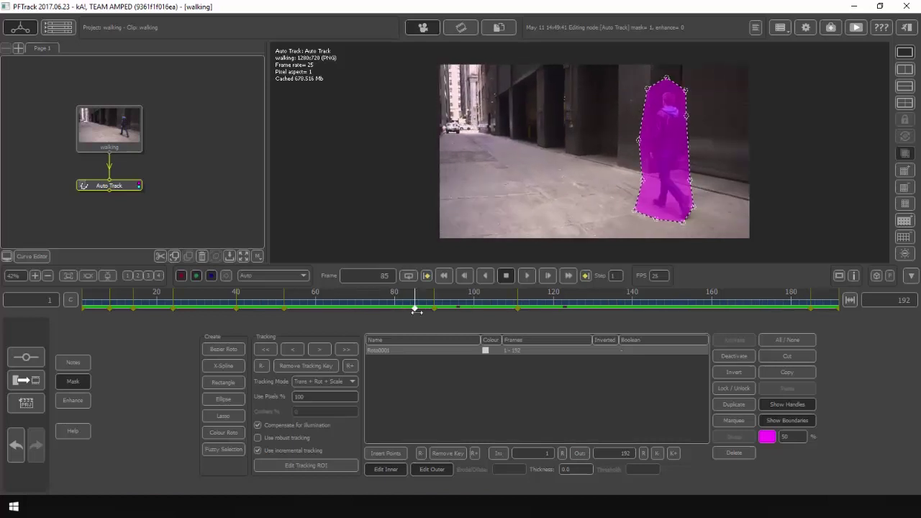
left_click_drag(690, 179, 700, 175)
Step: Leave mask editing at frame 1 and rerun the automatic tracking, removing the existing trackers
left_click_drag(414, 299, 75, 279)
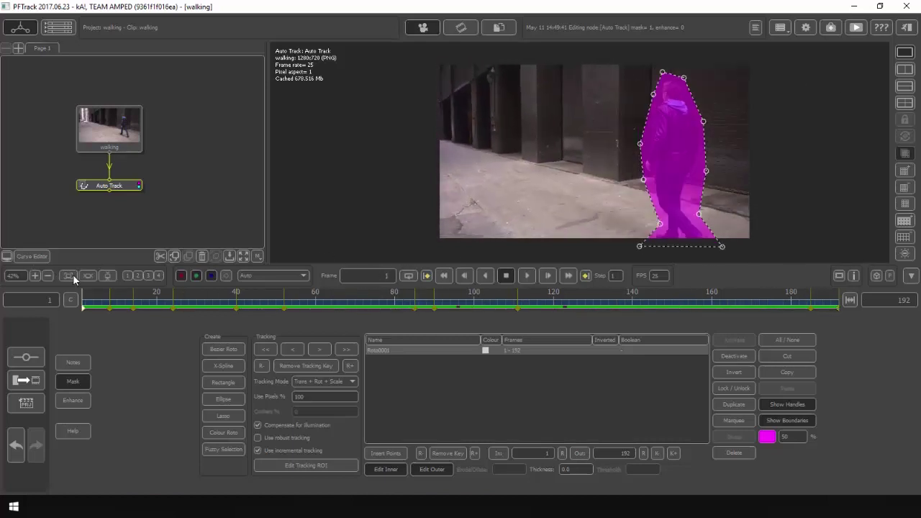
left_click(74, 382)
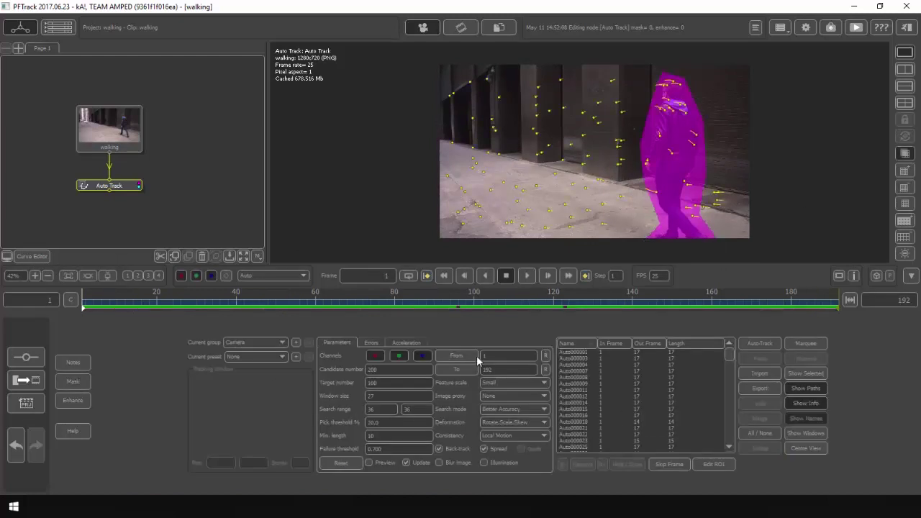
left_click(758, 343)
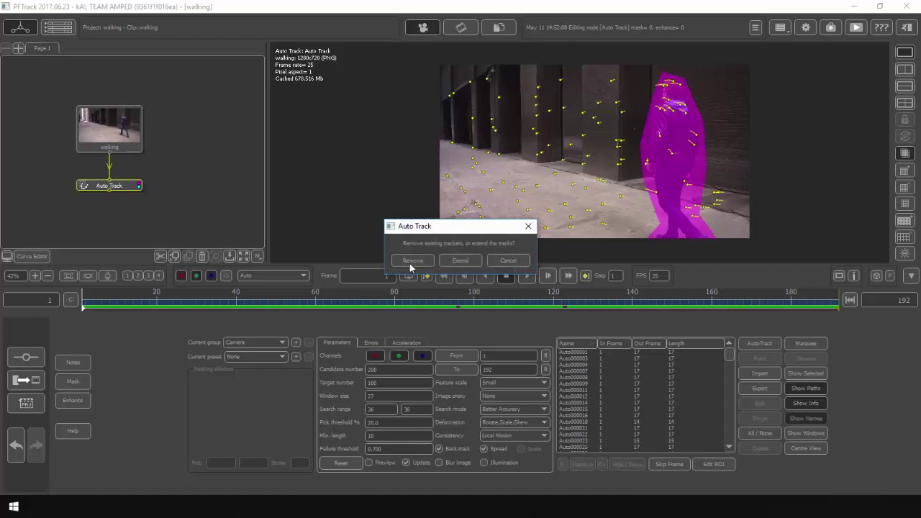
left_click(414, 260)
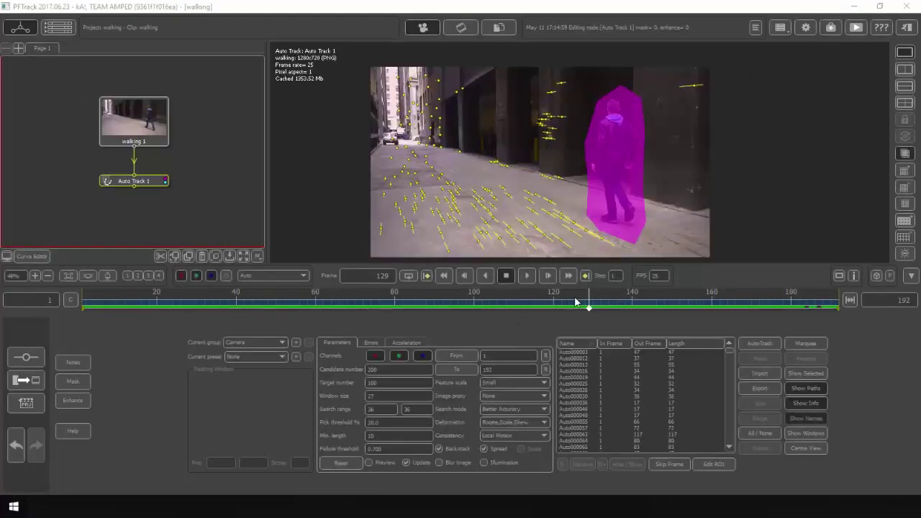
Step: Sort the trackers by length and check their paths through the clip from frame 1 to frame 121
left_click_drag(575, 301, 31, 315)
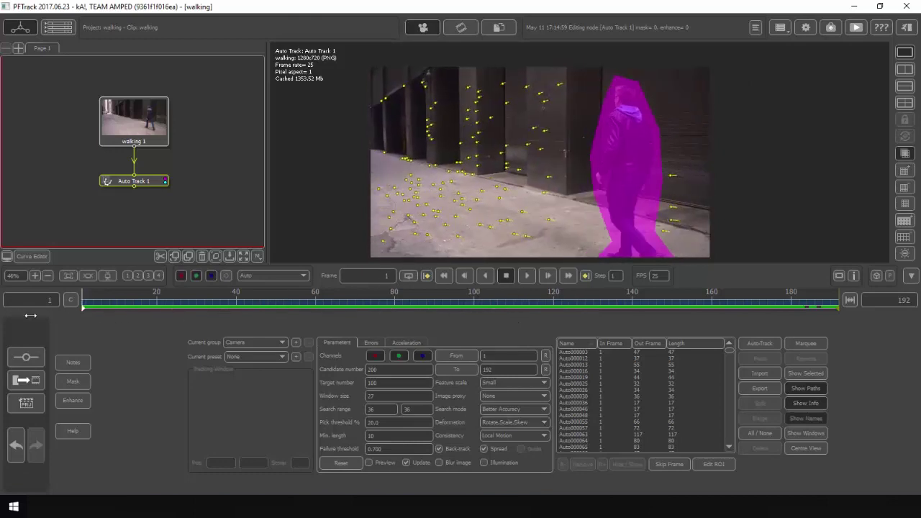
left_click(676, 345)
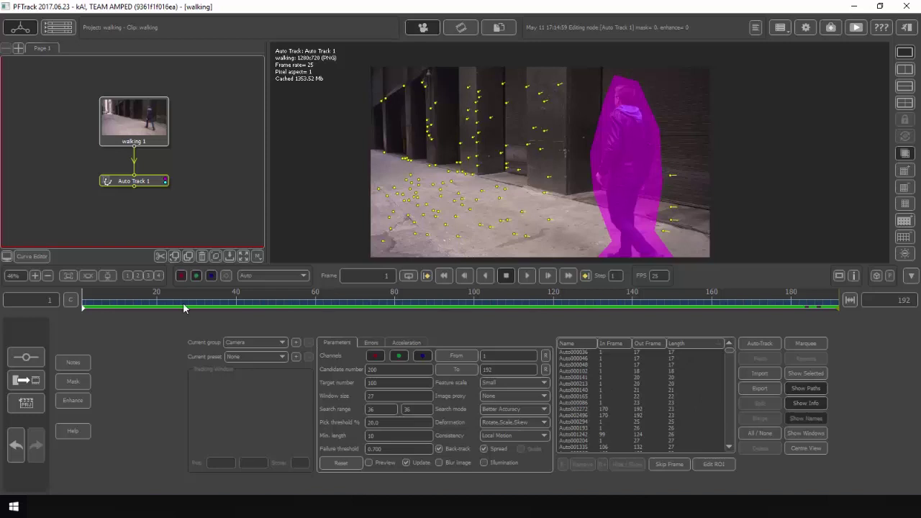
left_click_drag(89, 300, 556, 264)
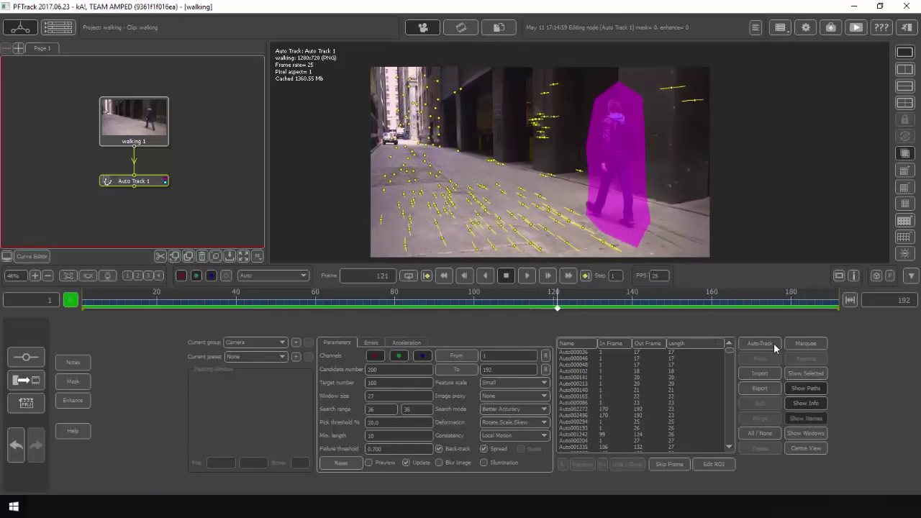
Step: Delete a stray tracker on the pavement at frame 121 and another at the wall's base at frame 125
left_click(500, 192)
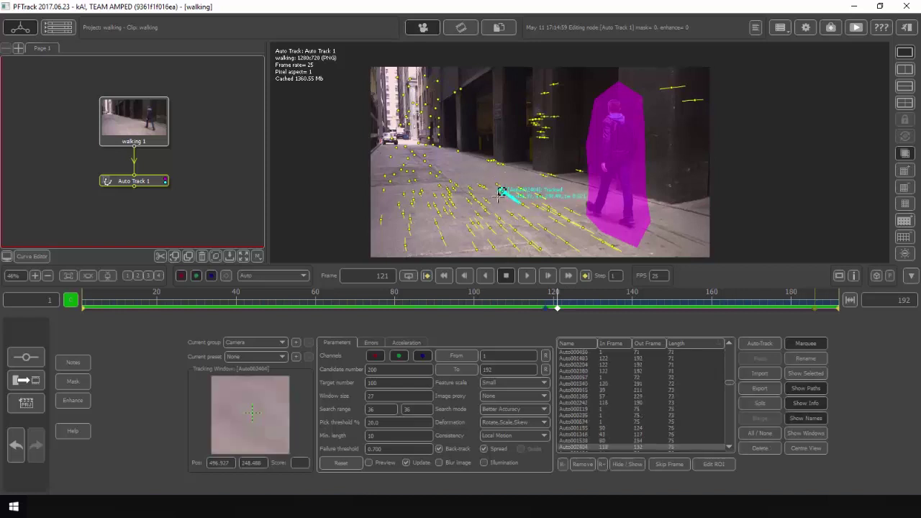
key("Delete")
mouse_move(561, 303)
left_mouse_down()
mouse_move(849, 314)
mouse_move(458, 302)
mouse_move(590, 306)
mouse_move(565, 308)
mouse_move(573, 306)
left_mouse_up()
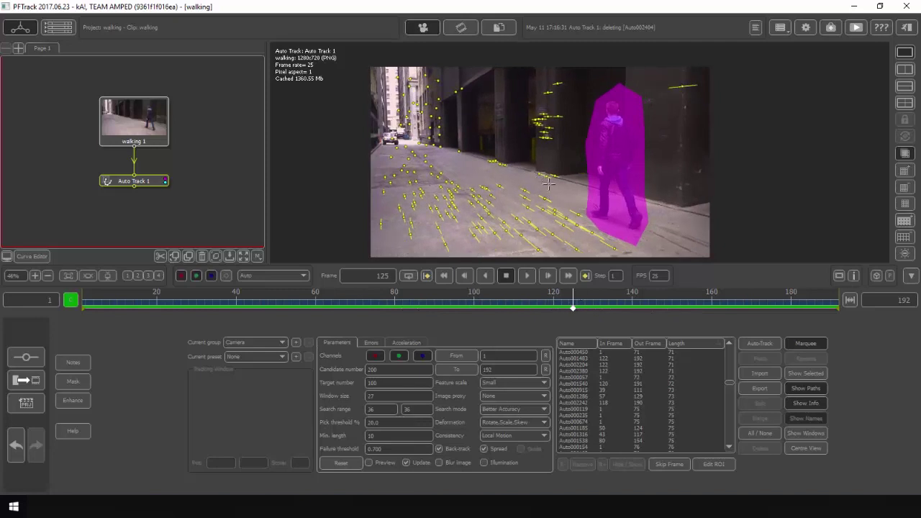
left_click(544, 184)
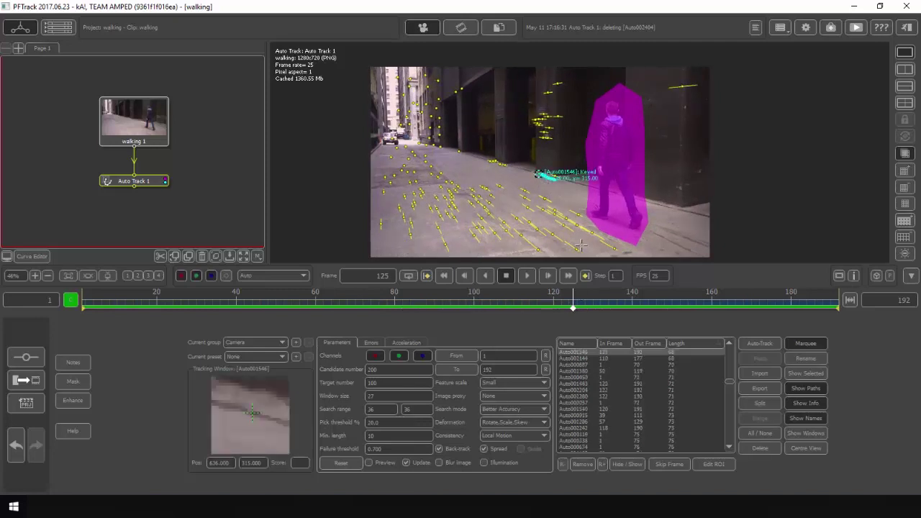
key("Delete")
Step: Select and delete the clustered drifting trackers on the dark wall to the man's left
left_click_drag(581, 298, 427, 306)
left_click_drag(521, 303, 508, 317)
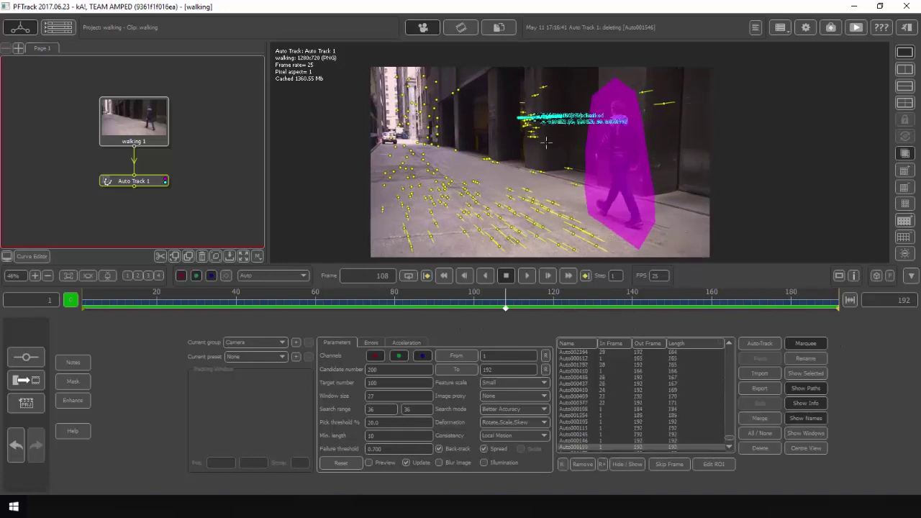
mouse_move(502, 302)
left_mouse_down()
mouse_move(553, 304)
mouse_move(505, 301)
left_mouse_up()
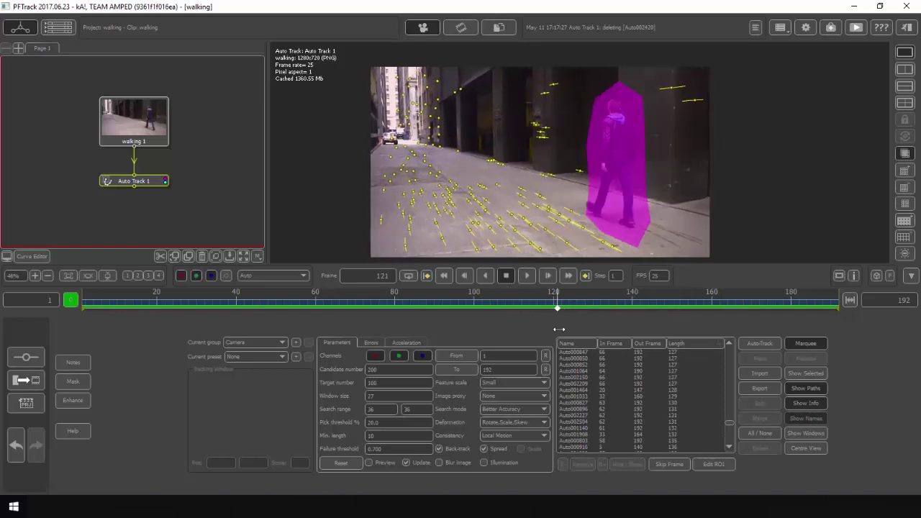
left_click_drag(557, 308, 529, 303)
left_click_drag(526, 126, 534, 137)
key("Delete")
left_click_drag(595, 307, 451, 322)
left_click_drag(533, 123, 511, 142)
key("Delete")
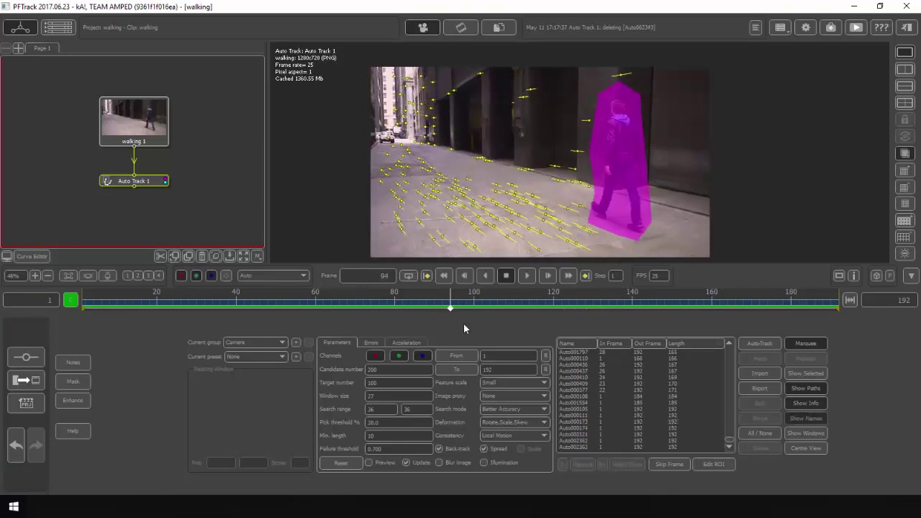
Step: Delete the drifting tracker on the dark wall at frame 112 and review the clip back to its start
left_click_drag(455, 298, 407, 309)
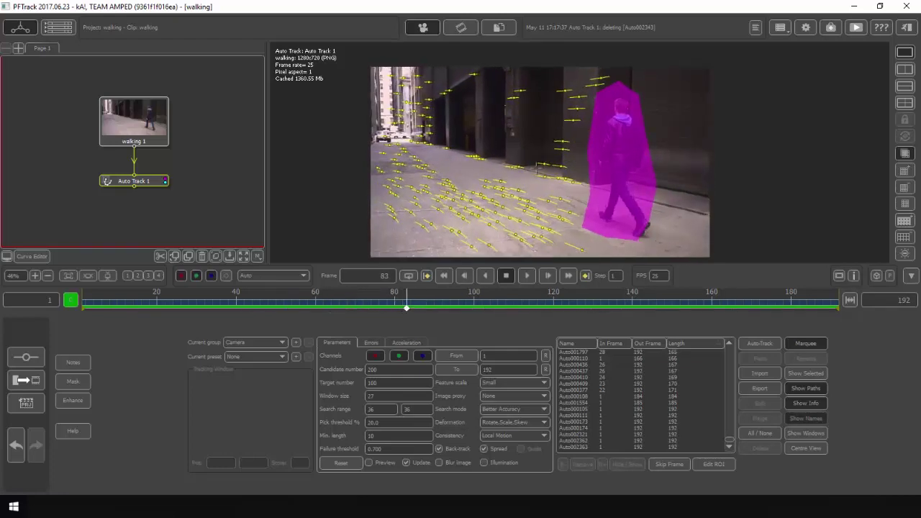
left_click(506, 136)
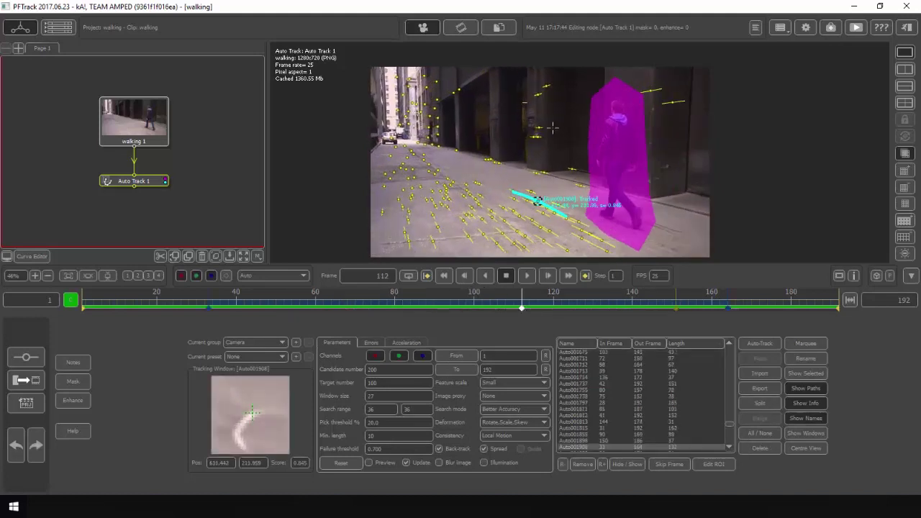
left_click(538, 127)
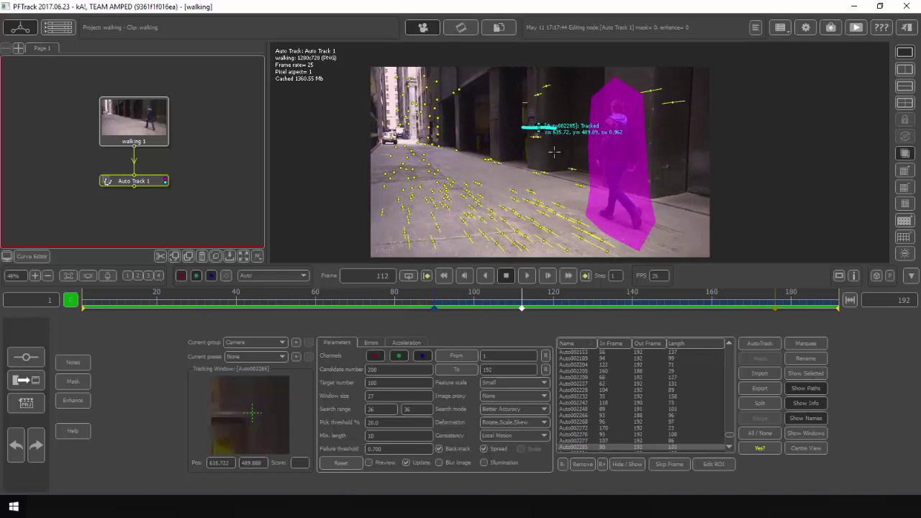
key("Delete")
left_click_drag(524, 299, 54, 313)
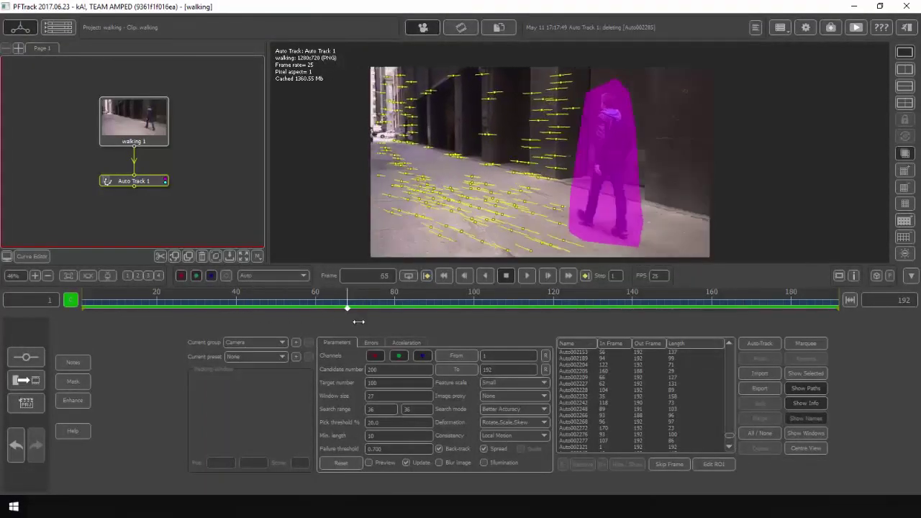
left_click_drag(358, 321, 109, 277)
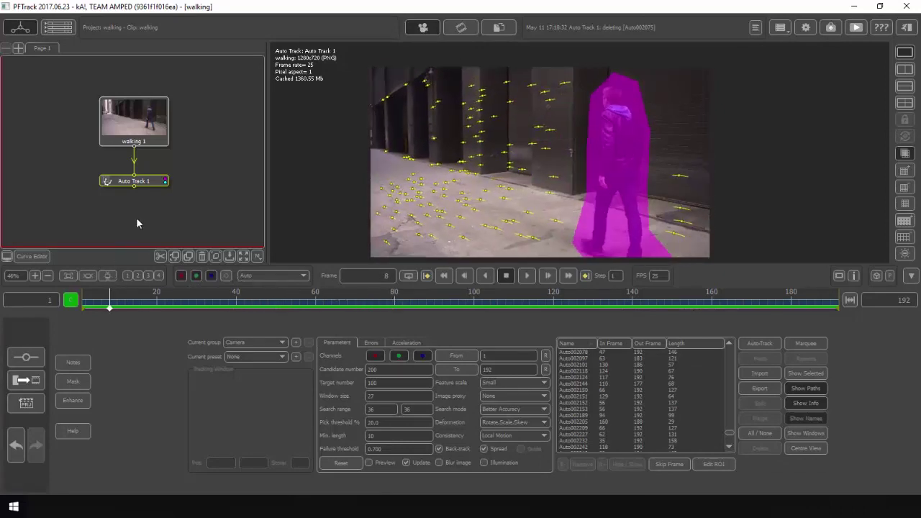
Step: Add a User Track node and link it below the Auto Track node
right_click(143, 182)
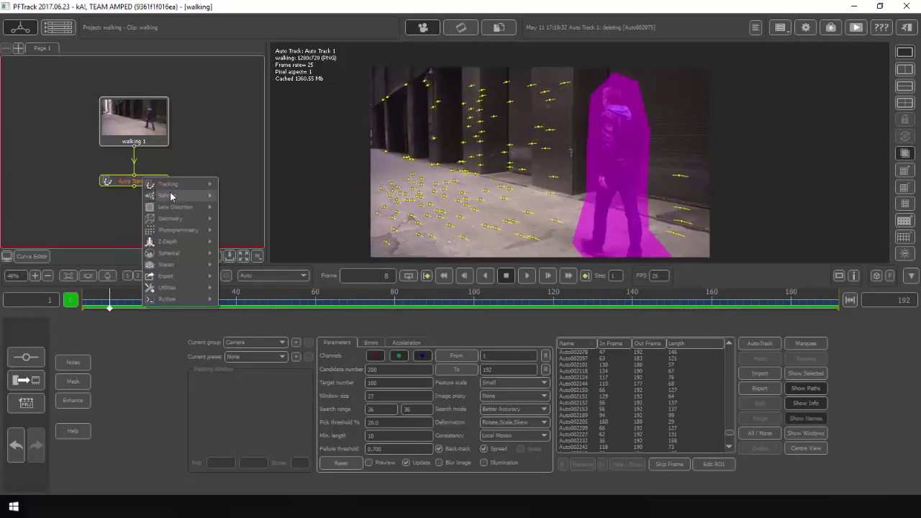
mouse_move(173, 184)
left_click(254, 195)
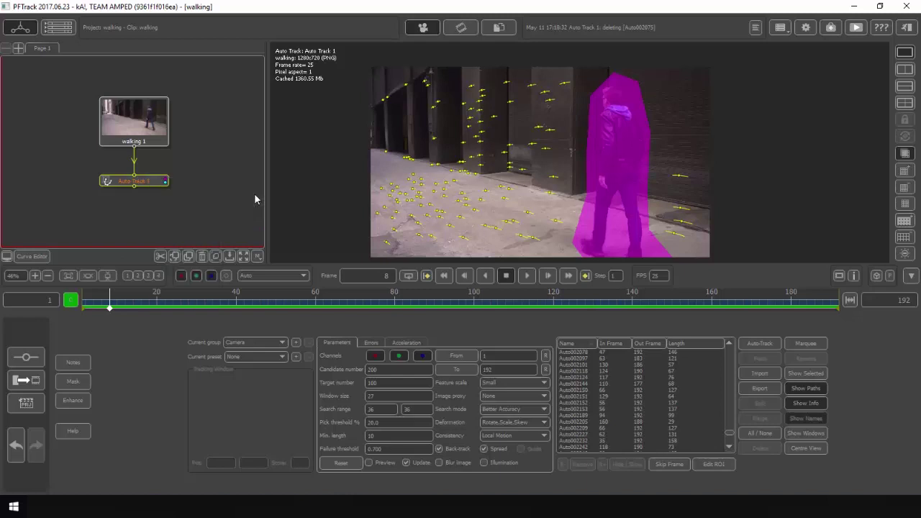
left_click_drag(162, 154, 160, 222)
mouse_move(130, 183)
left_mouse_down()
mouse_move(135, 194)
mouse_move(140, 184)
left_mouse_up()
left_click_drag(135, 217, 156, 216)
Step: Create a manual tracker on the lower corner of the white box on the wall at frame 192
scroll(589, 172, "up", 2)
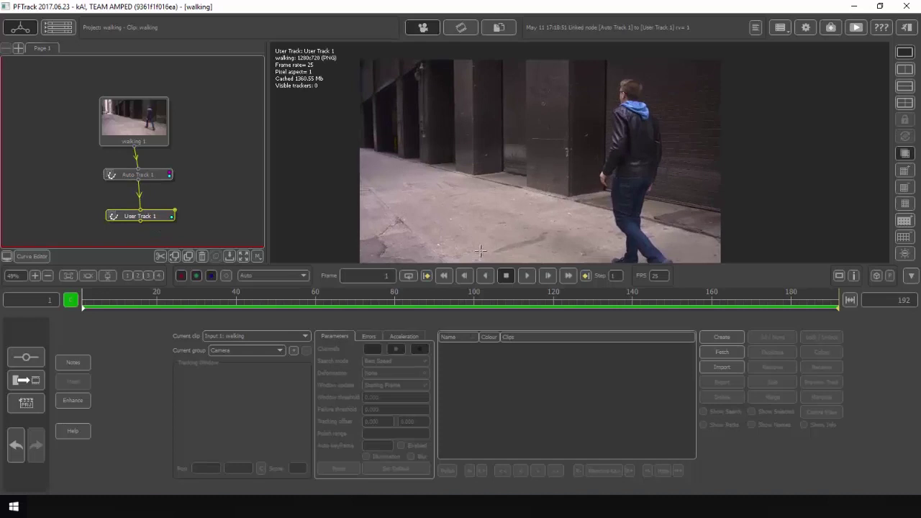
mouse_move(464, 179)
middle_mouse_down()
mouse_move(477, 194)
mouse_move(478, 172)
middle_mouse_up()
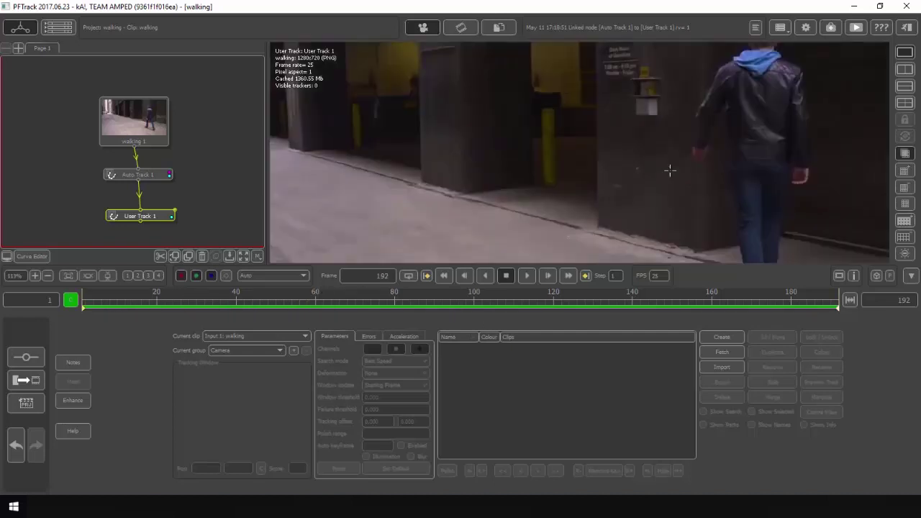
scroll(670, 170, "up", 8)
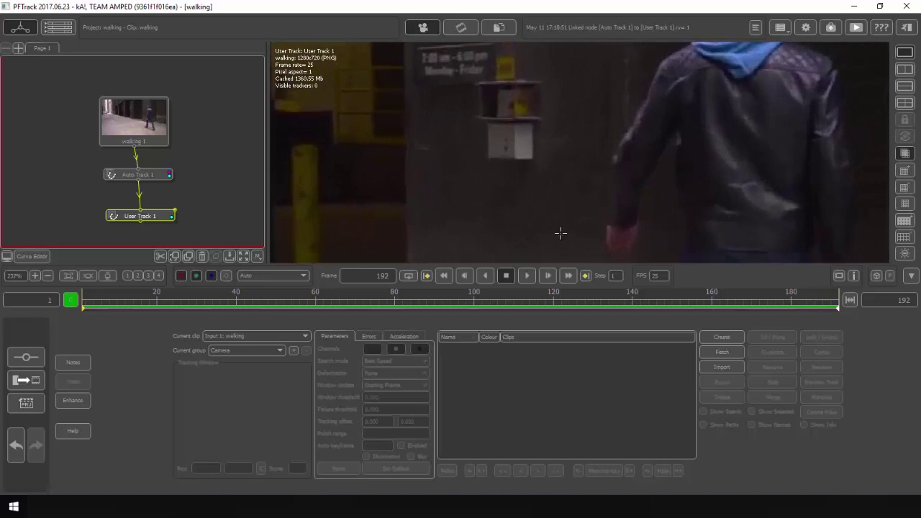
left_click(719, 338)
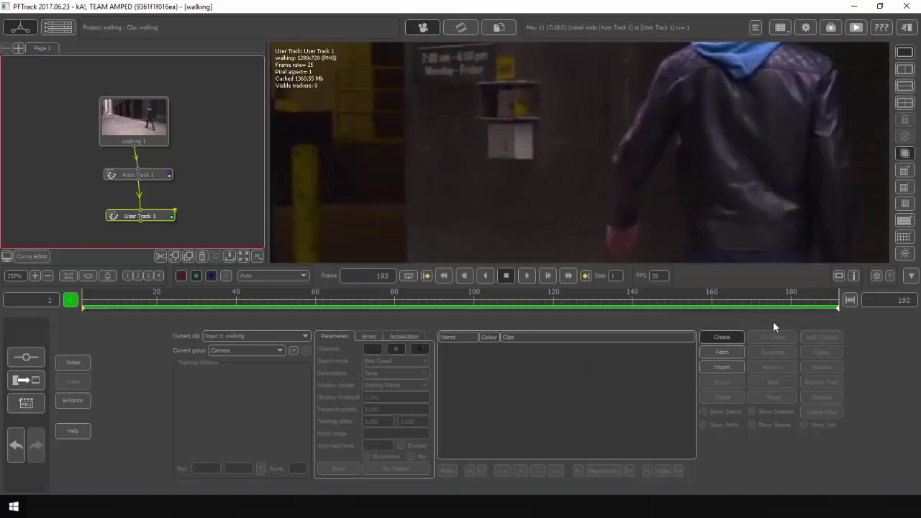
left_click(526, 158)
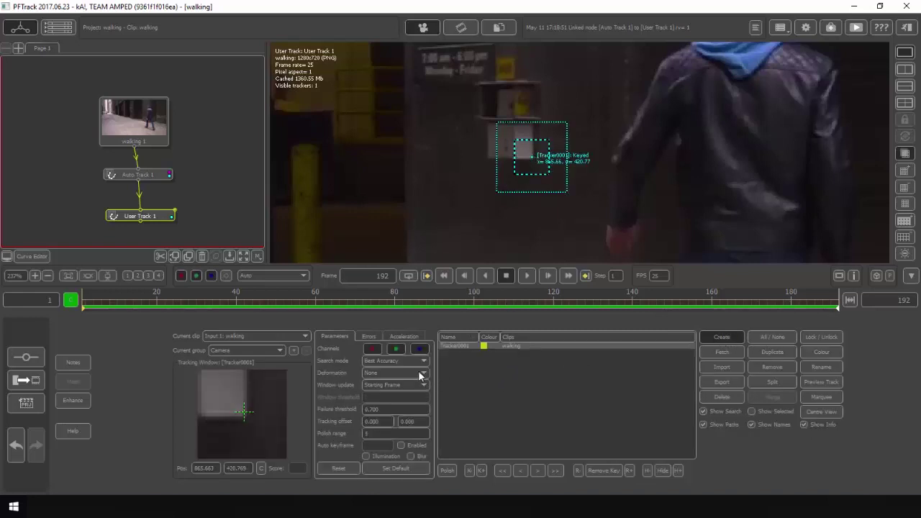
Step: Set the tracker's deformation to Rotate, Scale and Skew and store the tracking parameters as the default
left_click(374, 373)
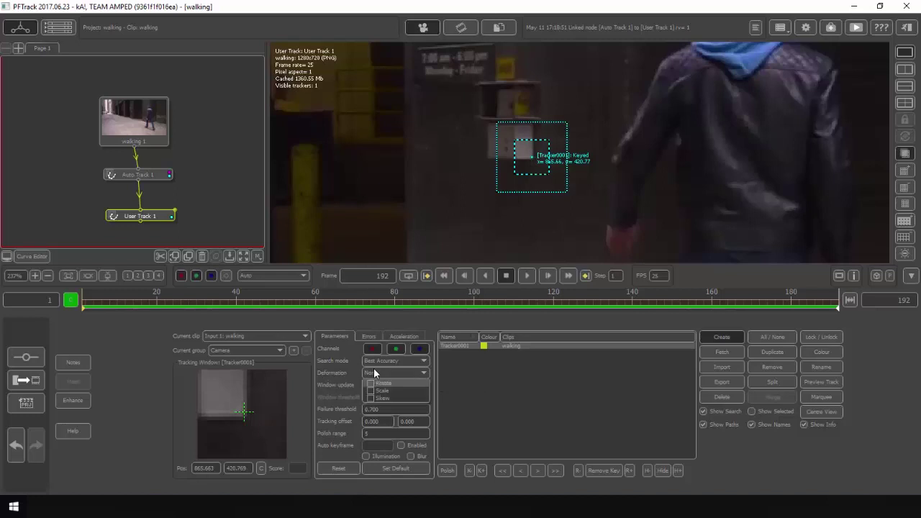
left_click(380, 384)
left_click(379, 372)
left_click(380, 391)
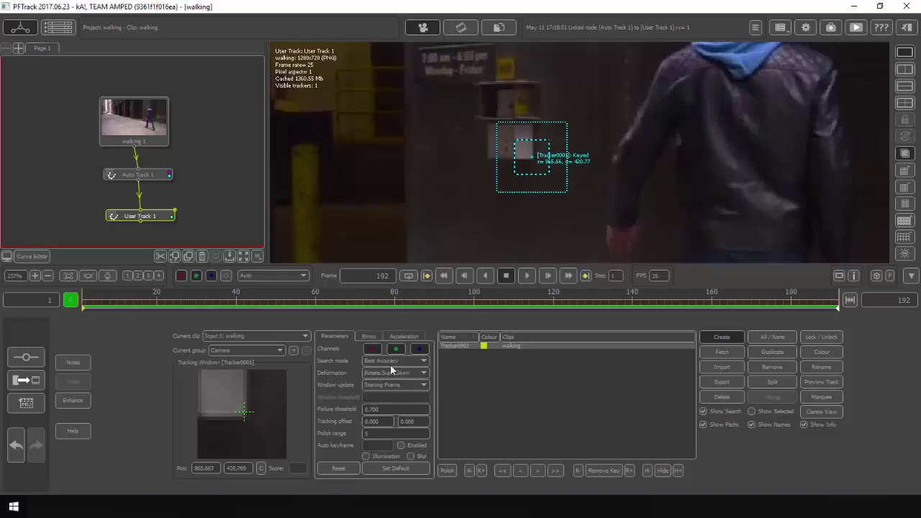
left_click(396, 469)
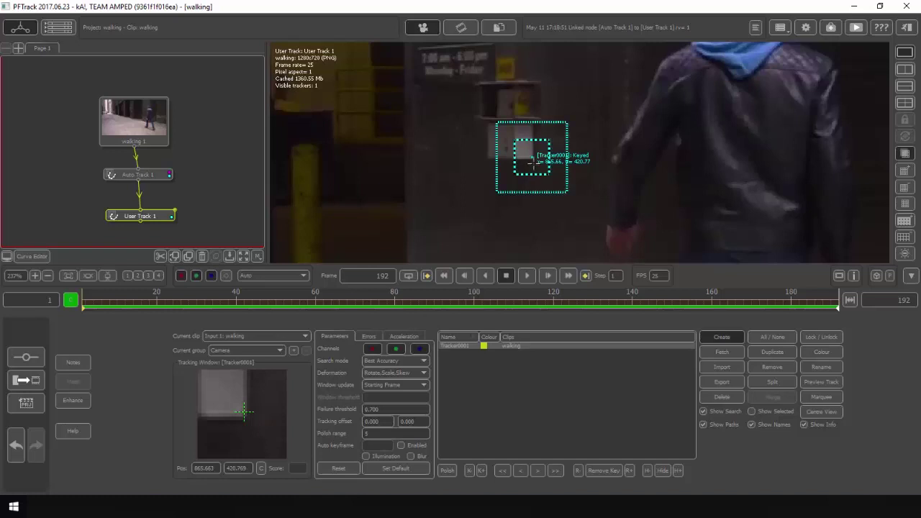
Step: Refine the tracker's position on the white box's lower corner, track it backward through the clip and review its path
left_click_drag(532, 163, 535, 169)
left_click_drag(265, 408, 271, 416)
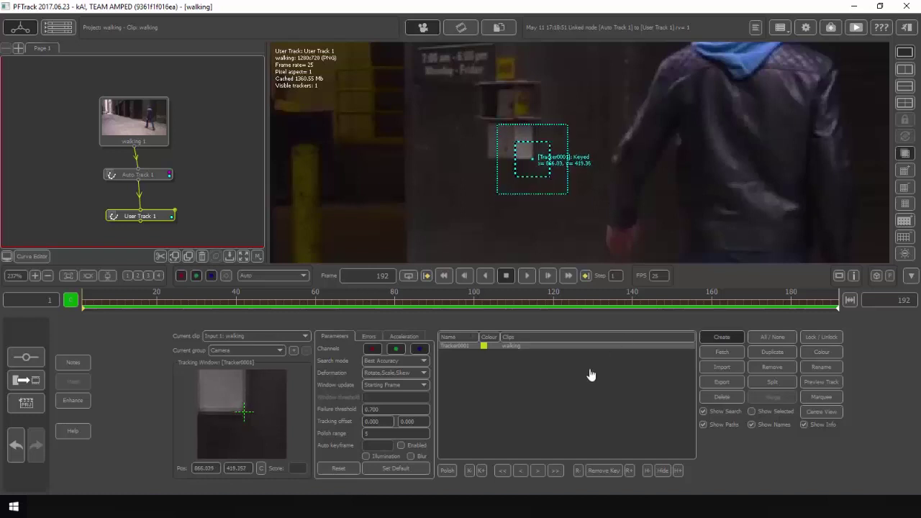
left_click(503, 470)
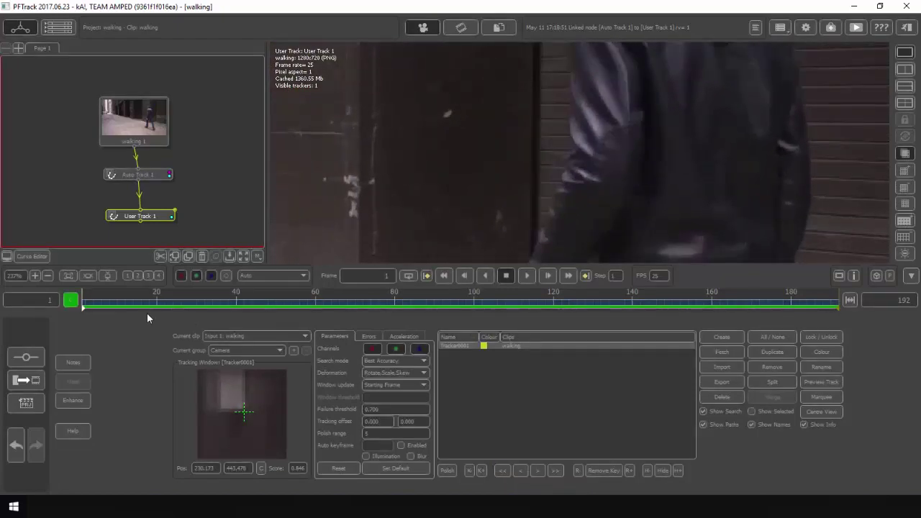
left_click_drag(102, 290, 625, 349)
middle_click_drag(438, 188, 471, 360)
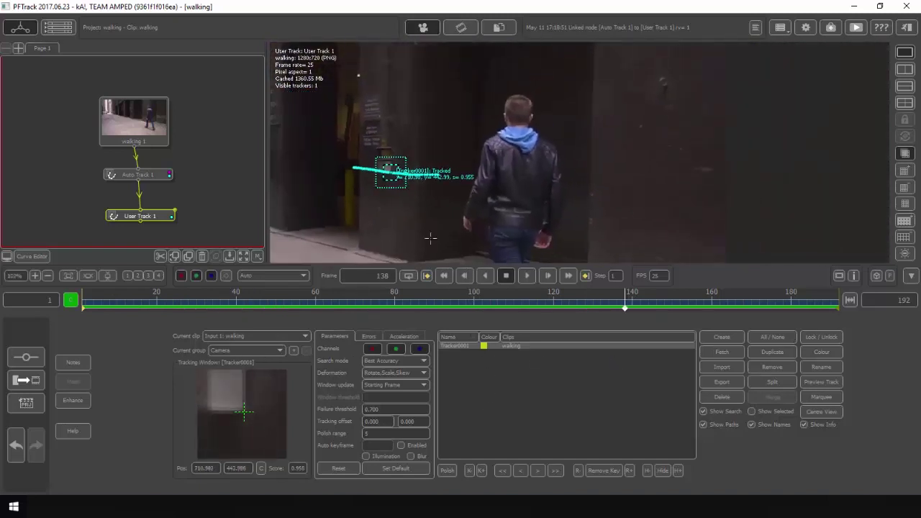
right_click_drag(411, 172, 625, 162)
scroll(484, 231, "down", 2)
left_click_drag(214, 298, 364, 307)
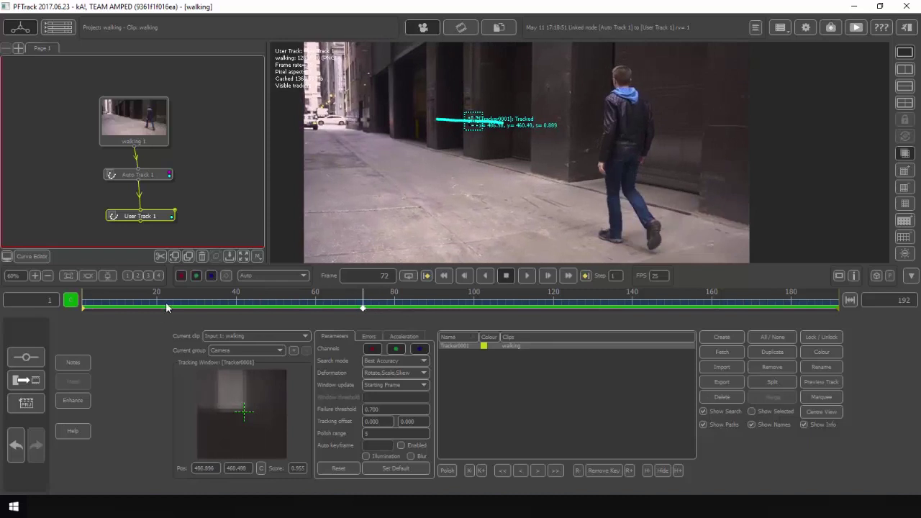
Step: Enable the Curves enhancement on the User Track node and shape a steep S-curve that boosts the footage's contrast
left_click(75, 402)
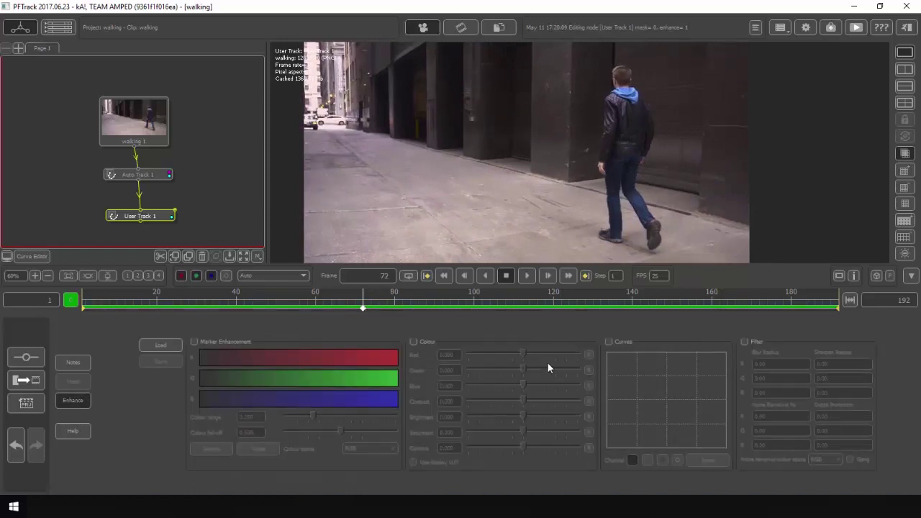
left_click(609, 341)
left_click(679, 389)
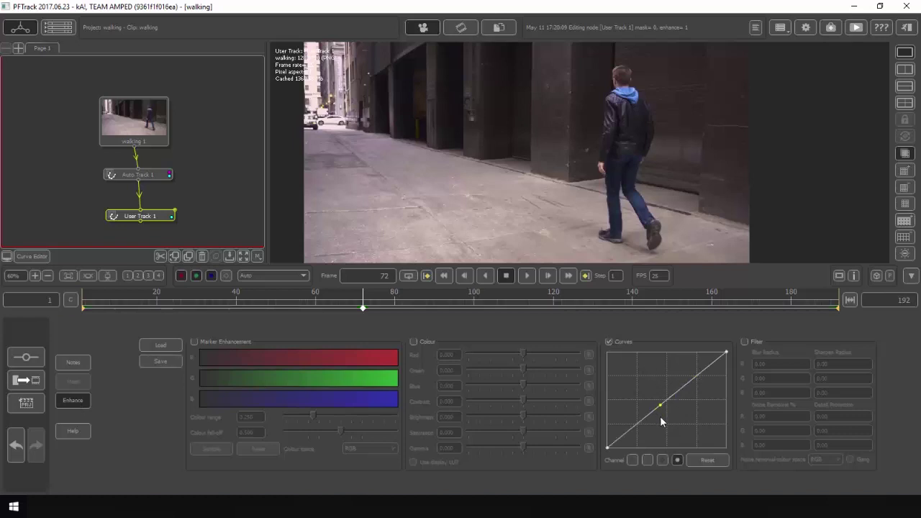
left_click(656, 409)
left_click_drag(658, 411, 660, 413)
left_click(701, 377)
mouse_move(700, 380)
left_mouse_down()
mouse_move(689, 370)
mouse_move(713, 409)
mouse_move(688, 375)
left_mouse_up()
left_click_drag(662, 414, 696, 411)
scroll(562, 90, "up", 5)
middle_click_drag(561, 90, 597, 168)
left_click_drag(648, 392, 682, 355)
scroll(662, 103, "up", 5)
scroll(468, 132, "down", 6)
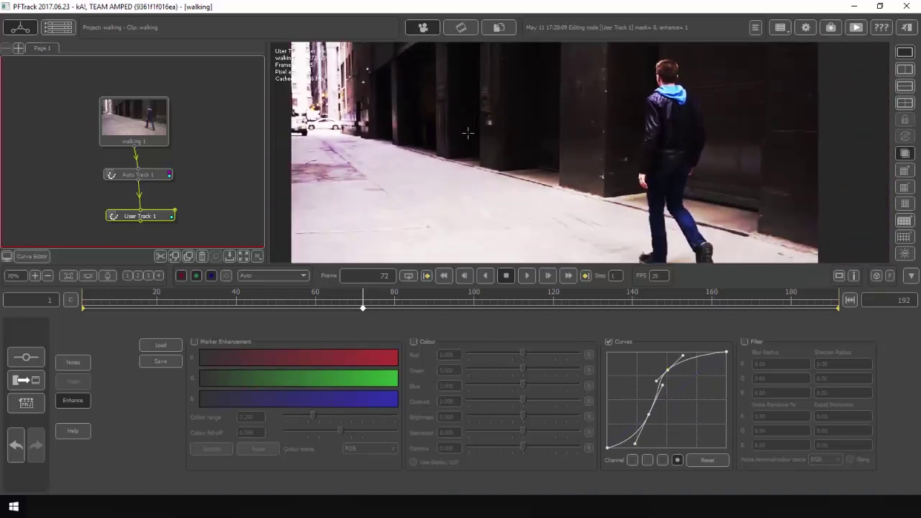
scroll(512, 96, "up", 6)
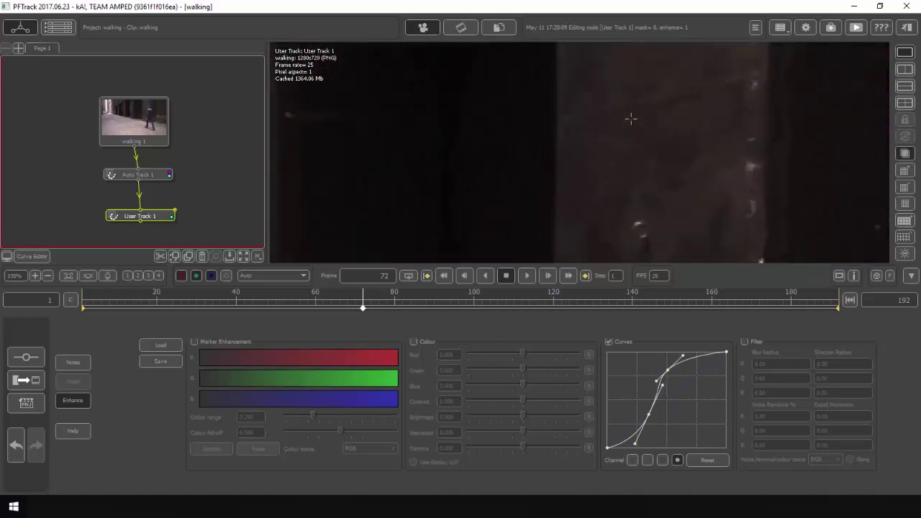
scroll(630, 119, "up", 2)
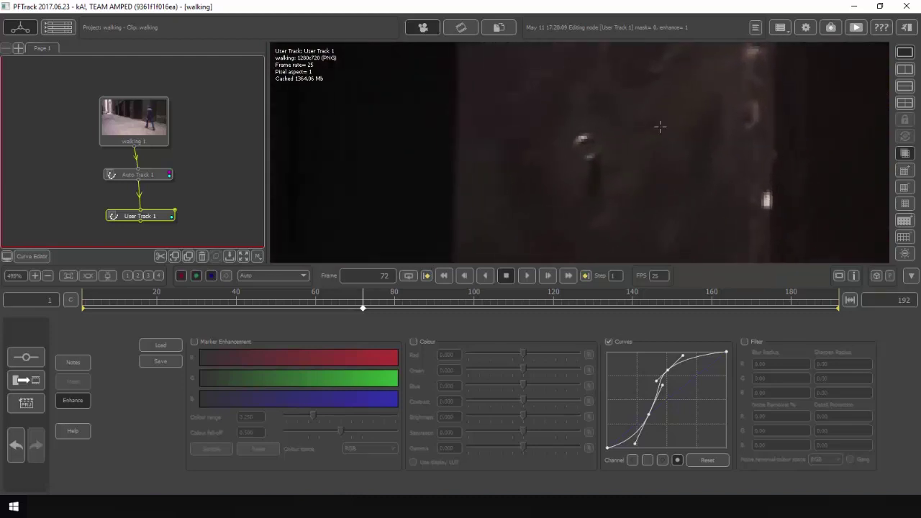
scroll(660, 127, "up", 1)
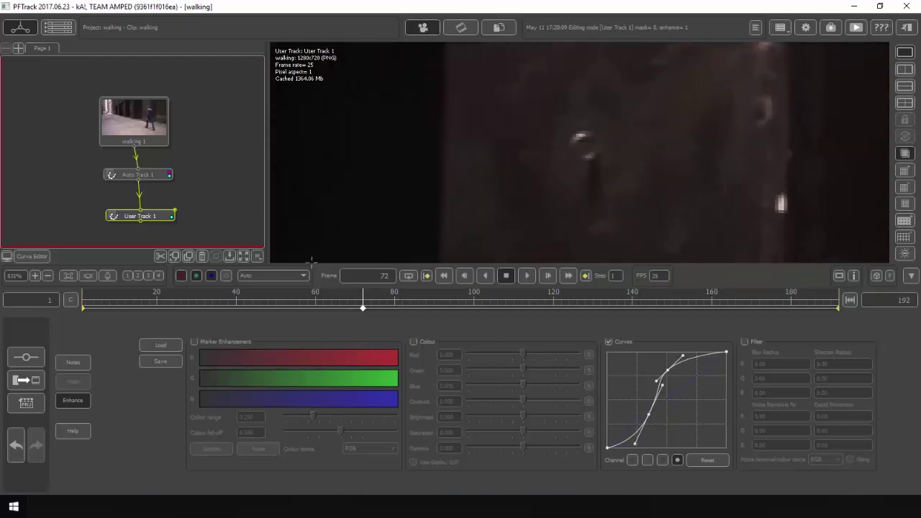
left_click(71, 400)
Step: Create a tracker on the small round fixture on the dark wall at frame 67 and track it forward
left_click(541, 139)
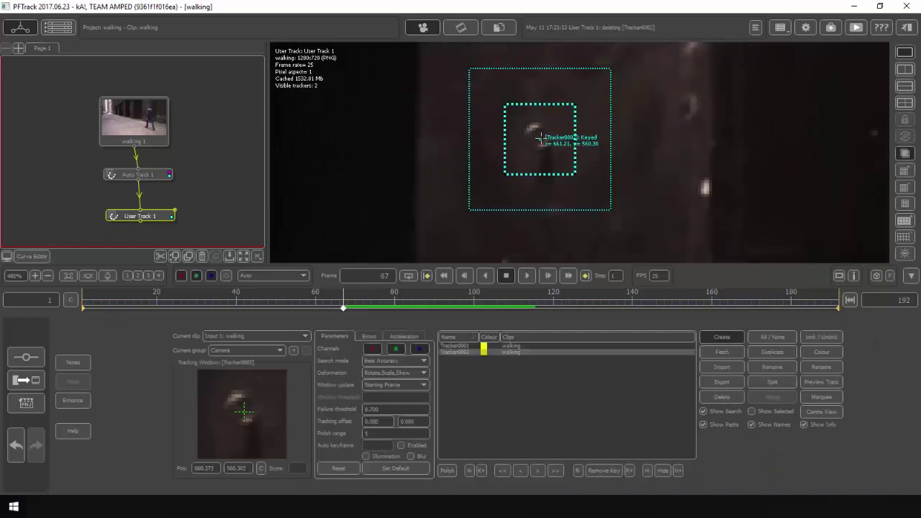
left_click_drag(541, 139, 541, 136)
left_click_drag(251, 429, 253, 426)
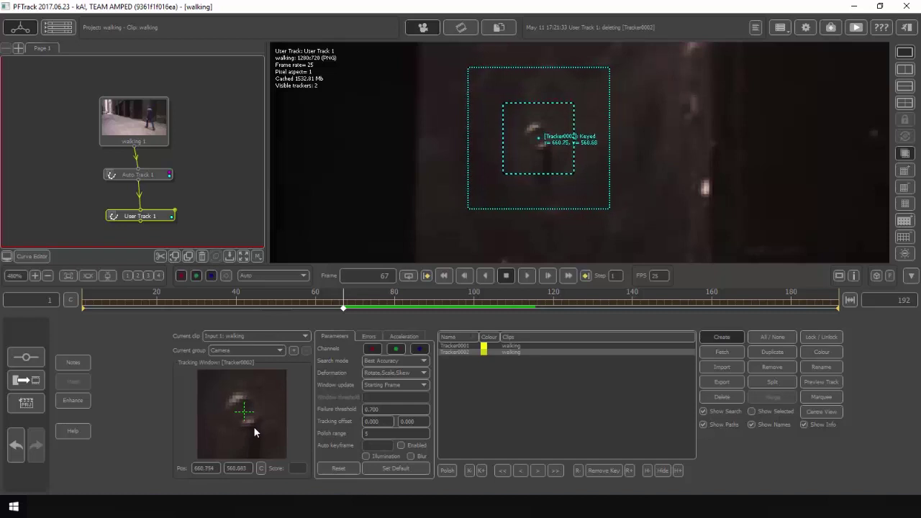
right_click_drag(553, 125, 557, 460)
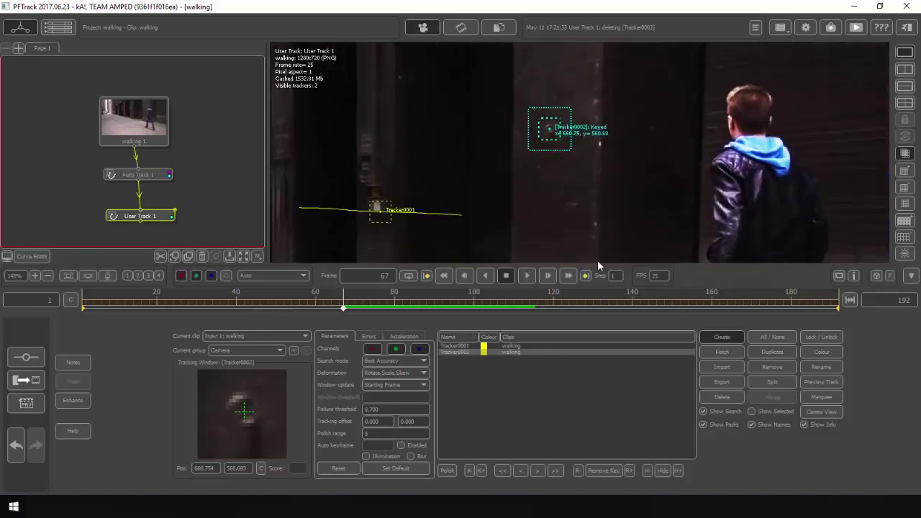
left_click(555, 471)
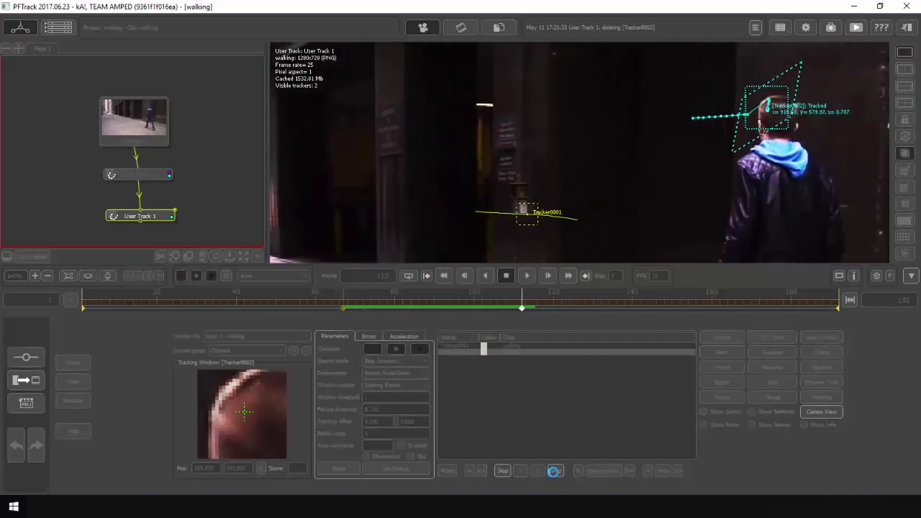
Step: Remove the wall fixture tracker's keys after frame 102, where it slides onto the man's head
middle_click_drag(687, 151, 533, 204)
right_click_drag(565, 182, 639, 132)
middle_click_drag(557, 159, 527, 134)
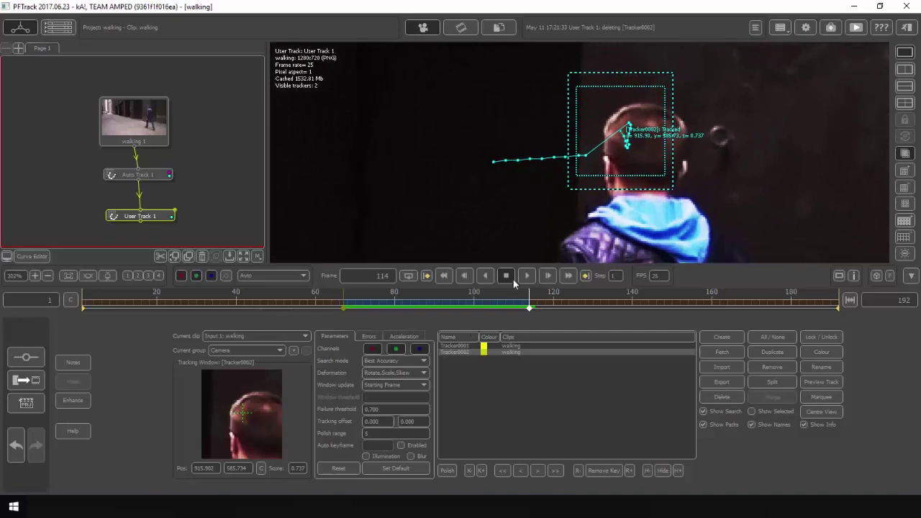
left_click_drag(527, 305, 482, 327)
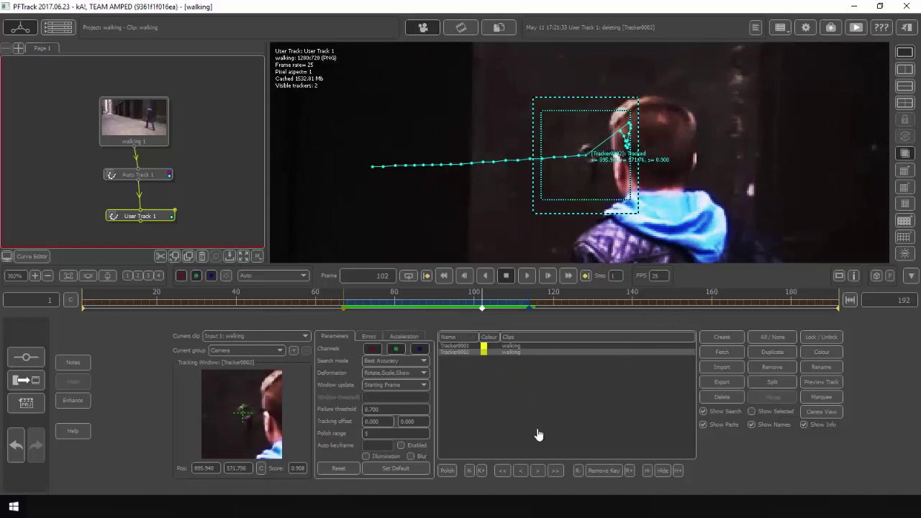
left_click(630, 470)
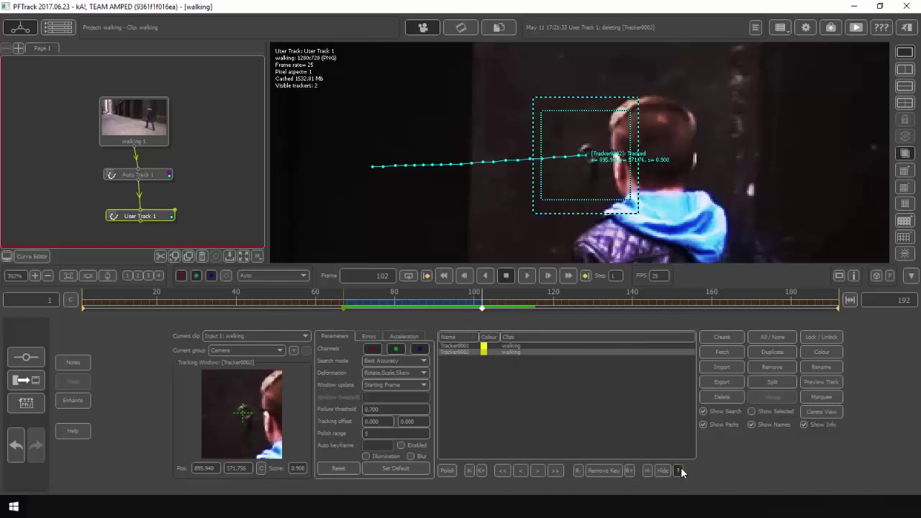
Step: Review the wall fixture's tracker back to frame 68 and track it backward from there towards the clip's start
left_click_drag(478, 296, 415, 308)
middle_click_drag(496, 152, 617, 139)
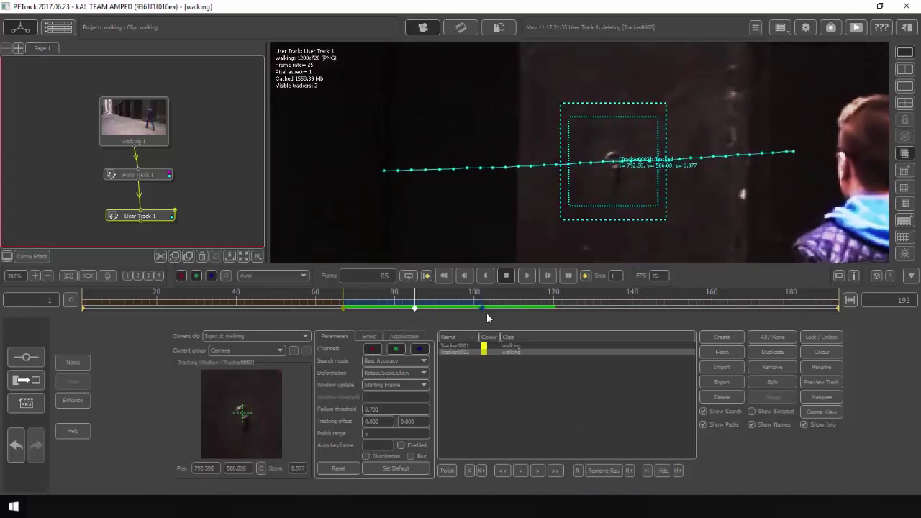
left_click_drag(400, 302, 346, 308)
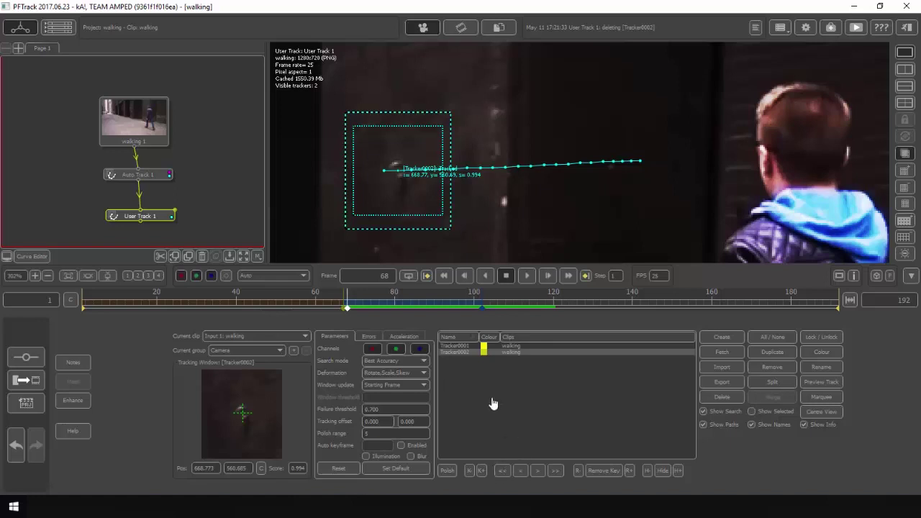
scroll(580, 231, "down", 3)
middle_click_drag(579, 231, 592, 232)
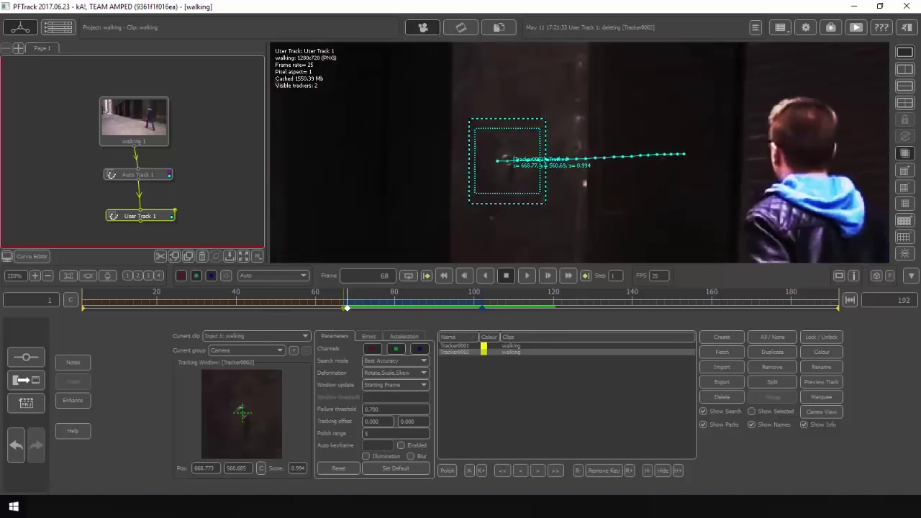
left_click(518, 471)
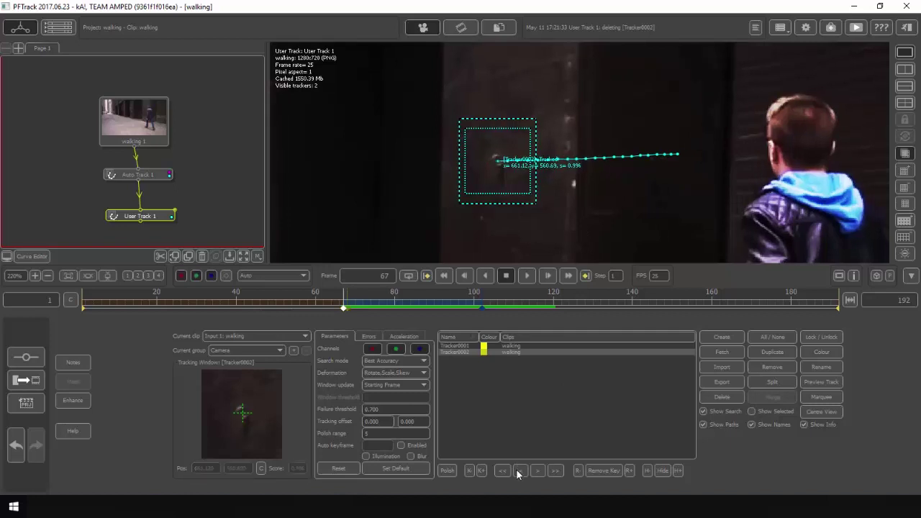
left_click(516, 470)
left_click(513, 470)
left_click(501, 470)
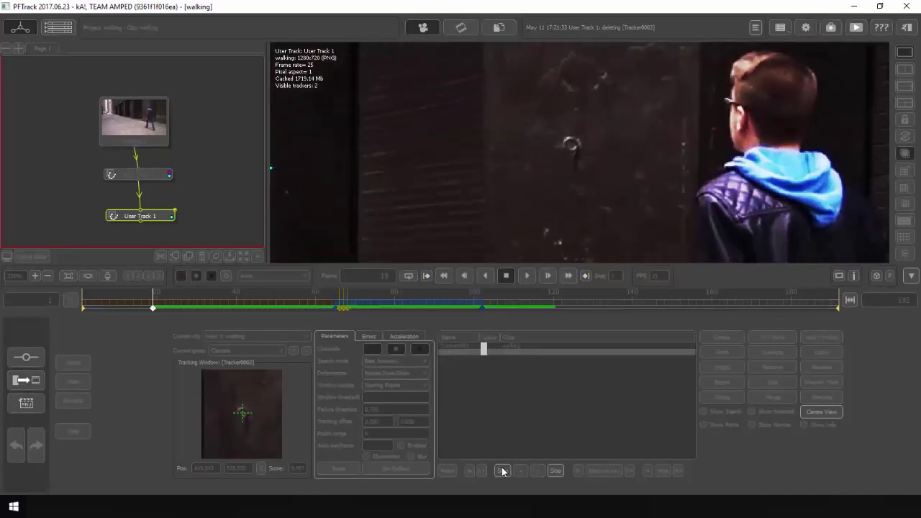
middle_click_drag(349, 183, 747, 191)
right_click_drag(650, 170, 640, 421)
Step: Create a tracker on the lower white light on the distant building wall at frame 192 and track it backward
scroll(586, 150, "up", 3)
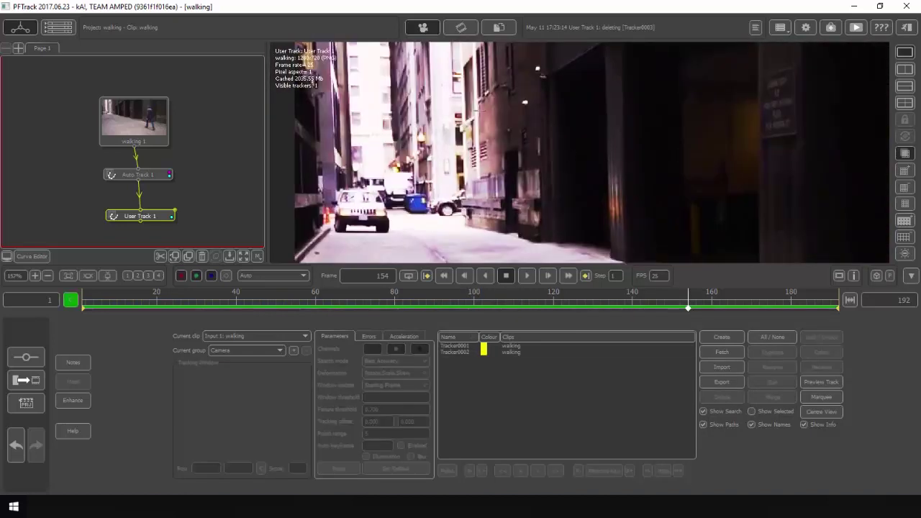
scroll(580, 152, "up", 4)
middle_click_drag(503, 144, 611, 240)
scroll(611, 215, "up", 6)
scroll(648, 166, "up", 3)
middle_click_drag(701, 157, 613, 139)
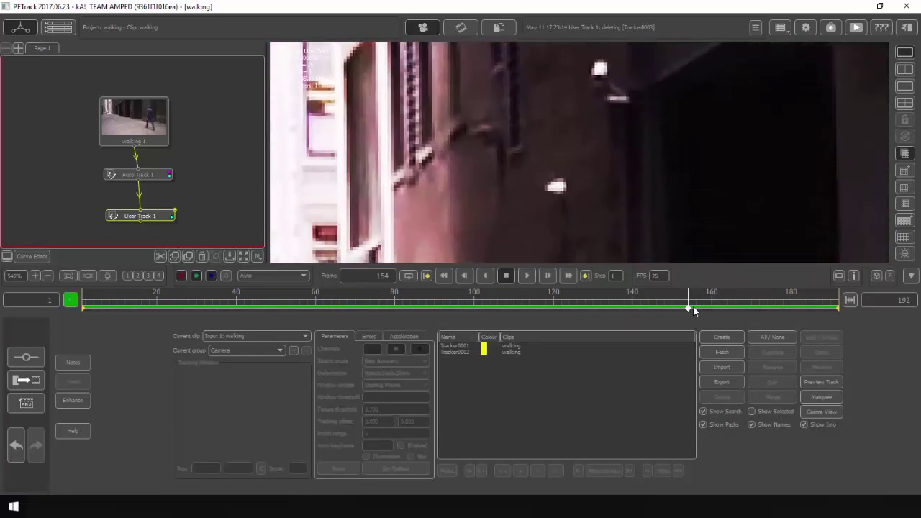
left_click_drag(693, 311, 840, 309)
middle_click_drag(411, 136, 535, 100)
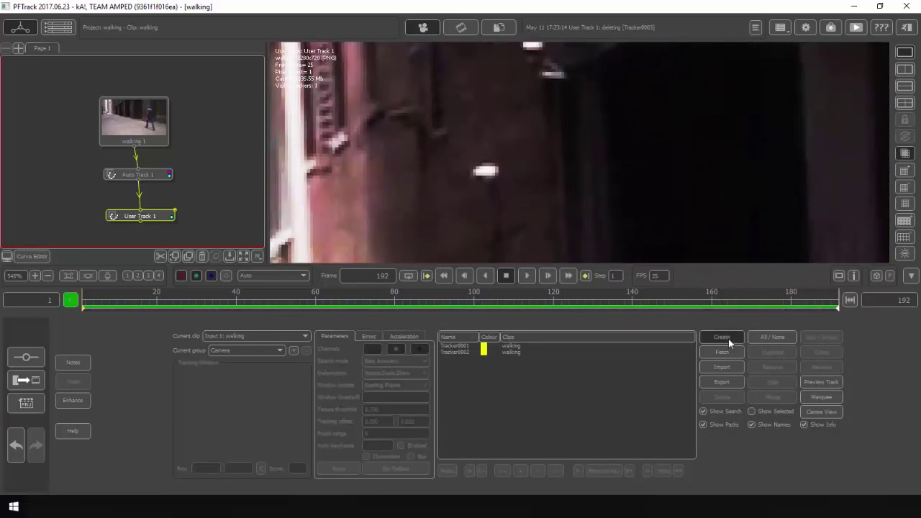
left_click(486, 172)
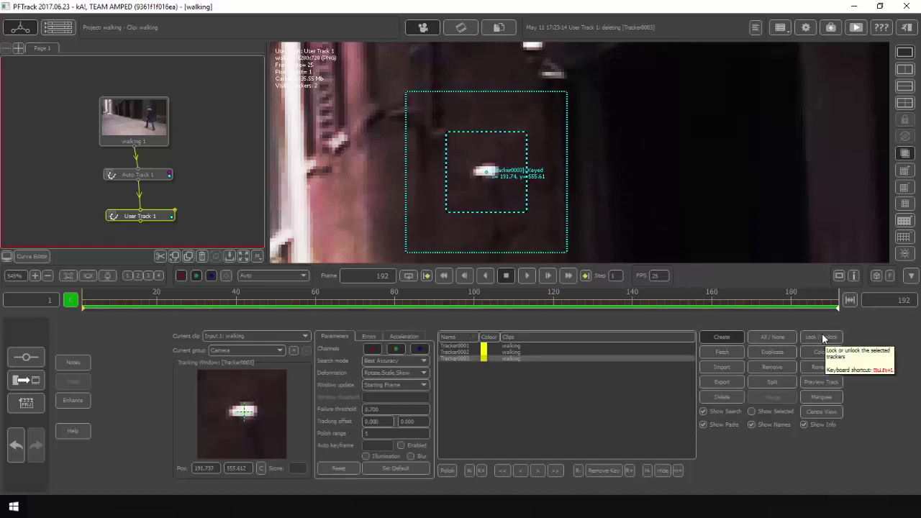
left_click(501, 471)
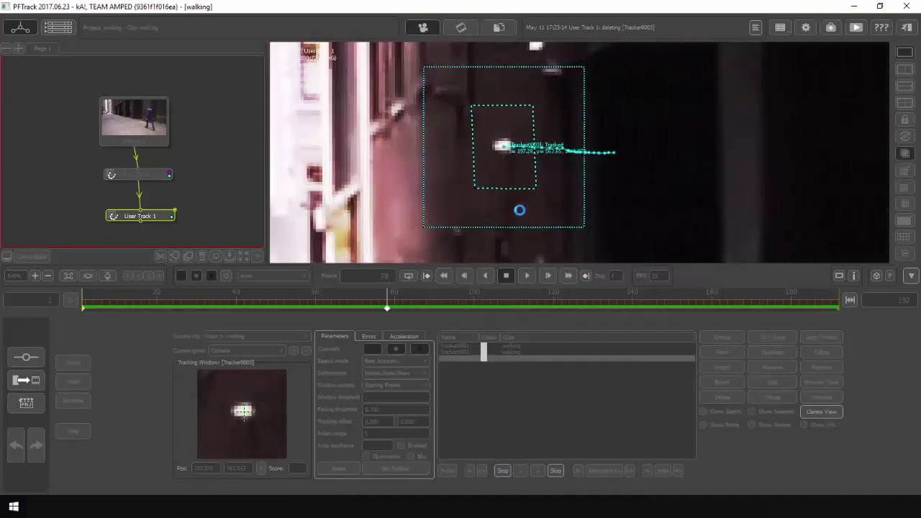
right_click_drag(437, 115, 630, 70)
Step: Hide the lower white light's tracker on all frames before frame 17
mouse_move(143, 308)
left_mouse_down()
mouse_move(179, 308)
mouse_move(144, 309)
left_mouse_up()
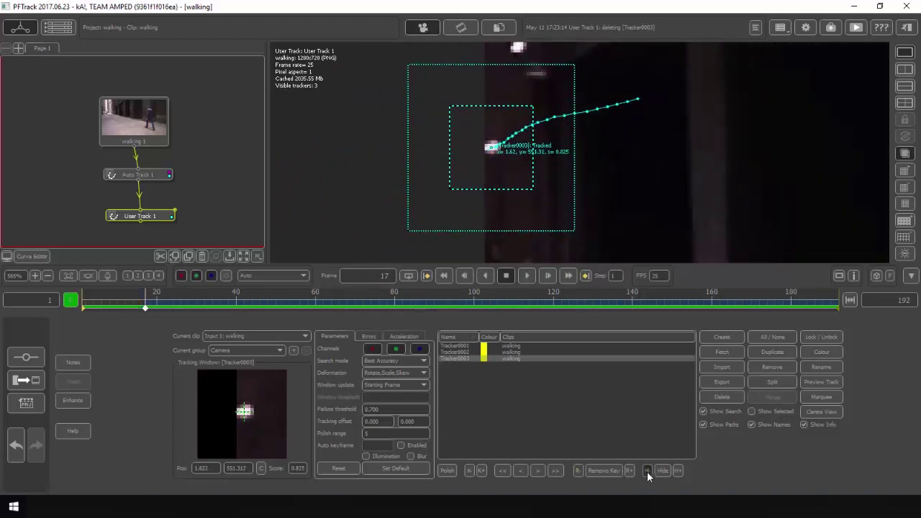
left_click_drag(128, 306, 185, 311)
right_click_drag(514, 173, 511, 382)
middle_click_drag(582, 165, 532, 239)
left_click_drag(170, 302, 141, 303)
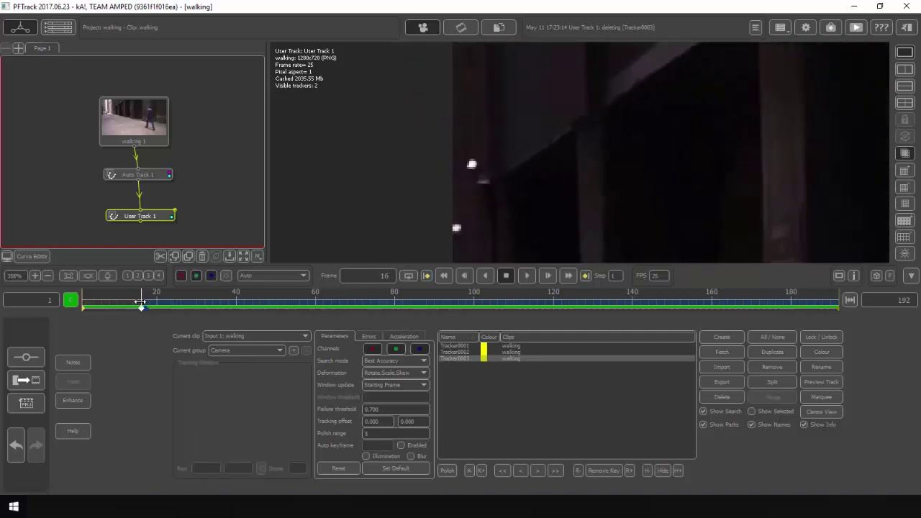
left_click(717, 335)
left_click(471, 167)
left_click_drag(471, 166, 513, 187)
left_click(16, 445)
left_click(605, 358)
Step: Create a tracker on the upper white light at frame 16 and track it forward through the clip
left_click(711, 338)
left_click(471, 166)
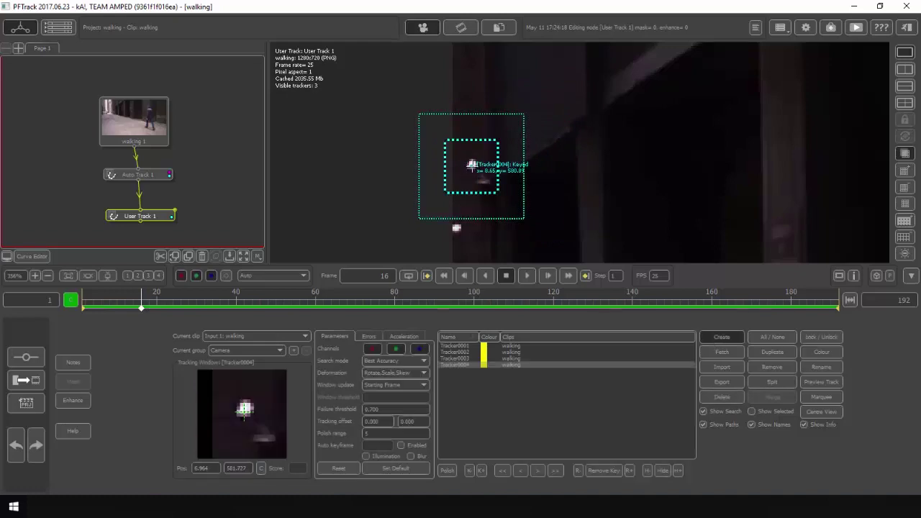
left_click(555, 470)
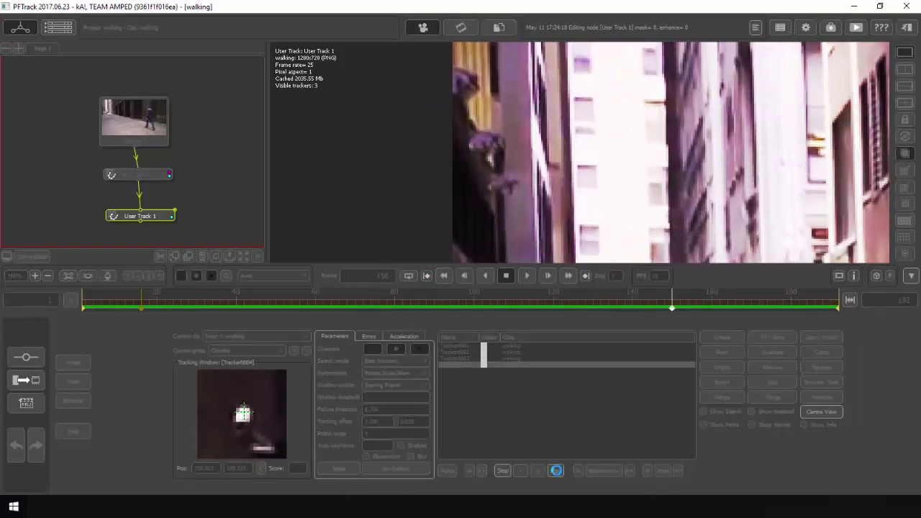
Step: Track the upper white light's tracker backward frame by frame, from just after frame 16 towards the clip's start
left_click_drag(135, 334, 141, 334)
scroll(467, 128, "up", 8)
middle_click_drag(466, 128, 549, 158)
scroll(686, 109, "up", 2)
left_click_drag(142, 302, 152, 304)
left_click(520, 472)
left_click(520, 472)
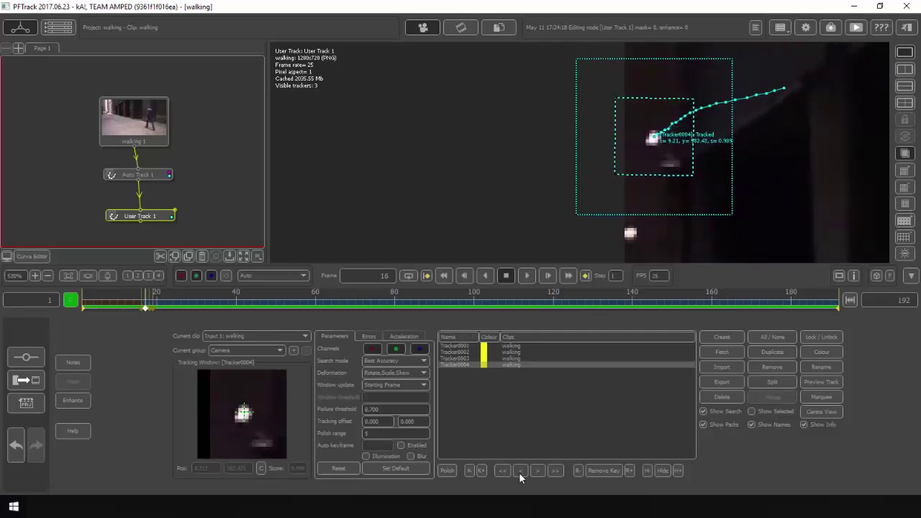
left_click(519, 472)
left_click(519, 472)
left_click(519, 472)
left_click(518, 472)
Step: Turn off the curves enhancement at frame 62 and return to the user tracker settings
left_click_drag(131, 302, 201, 296)
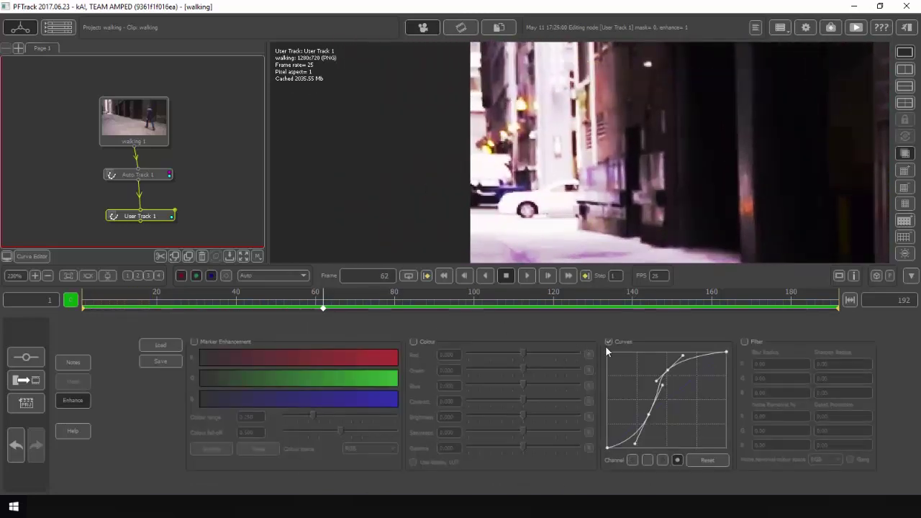
left_click(608, 342)
scroll(595, 138, "up", 3)
left_click(73, 382)
Step: Create a tracker on the small white light on the distant grey pillar at frame 62, adjust its search windows and track it forward
left_click(721, 337)
left_click(494, 164)
left_click_drag(537, 202, 542, 199)
left_click_drag(572, 237, 568, 240)
left_click_drag(536, 200, 501, 182)
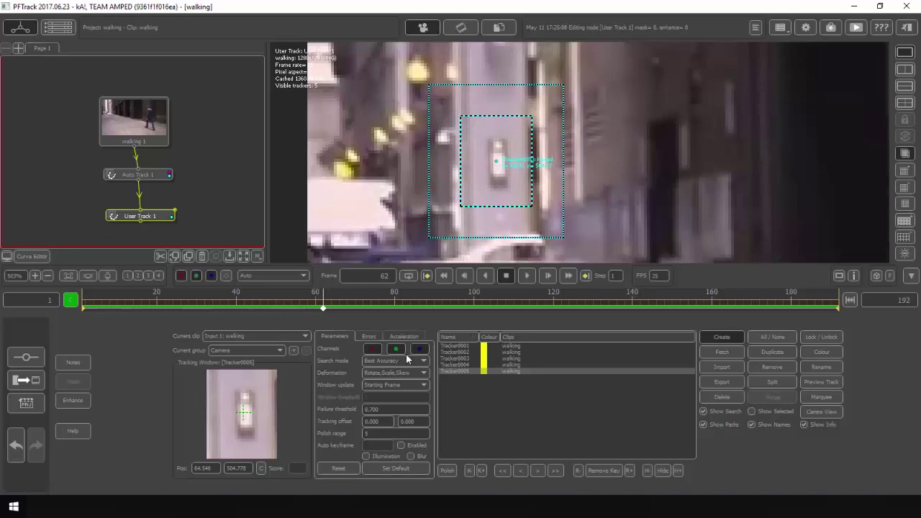
left_click(554, 469)
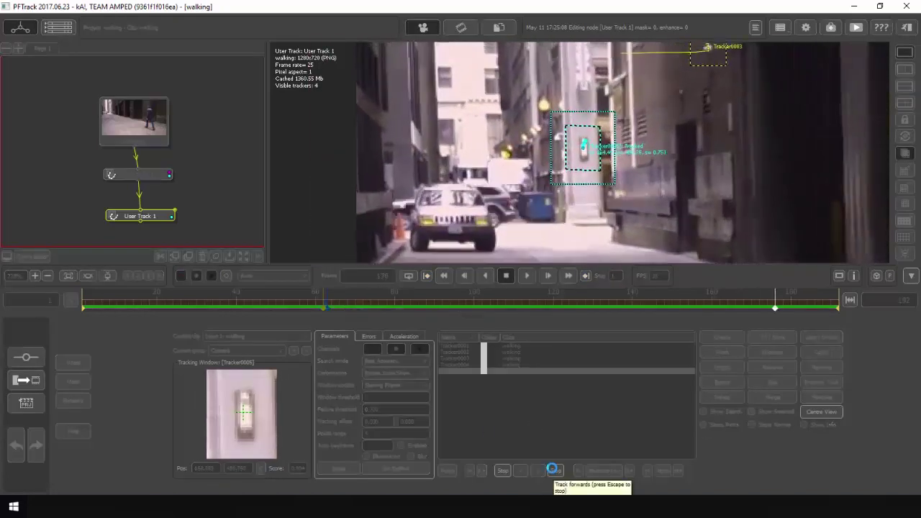
left_click(520, 470)
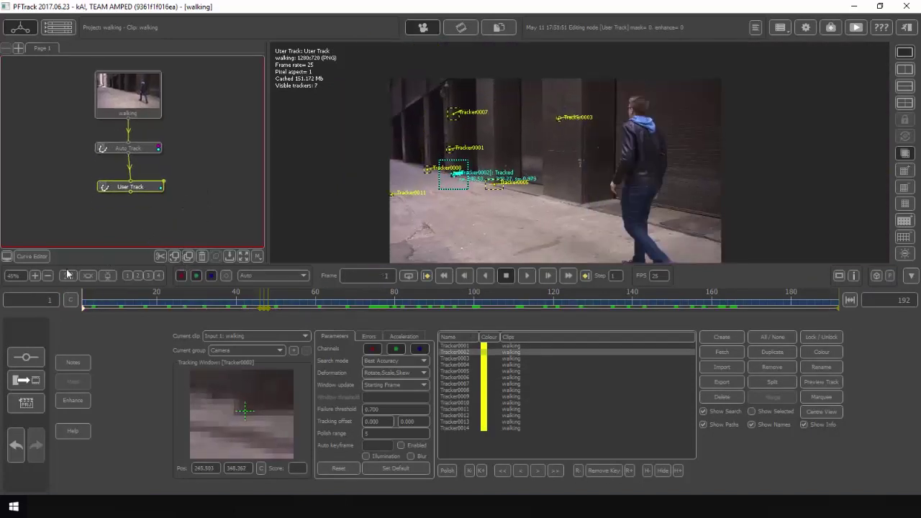
Step: Add a Camera Solver node below the User Track node, solve the camera and all trackers, and review the solve up to frame 65
left_click_drag(84, 296, 50, 311)
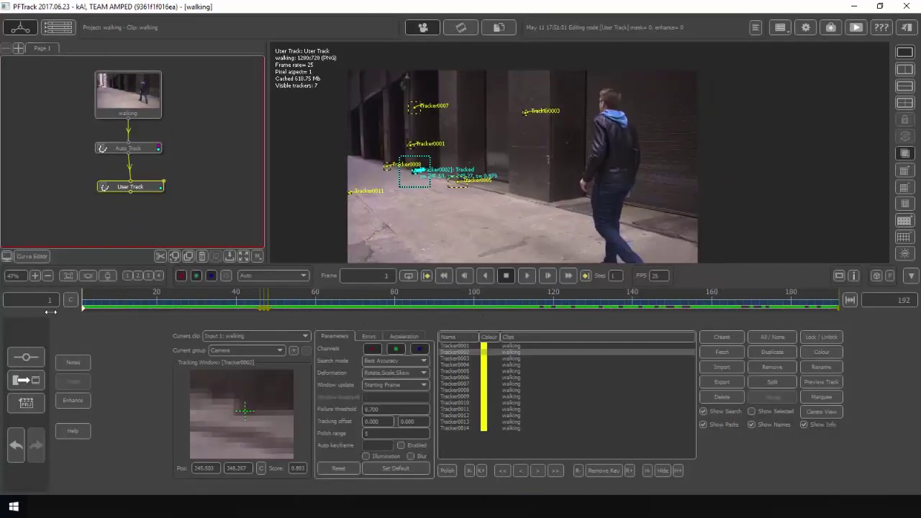
right_click(145, 191)
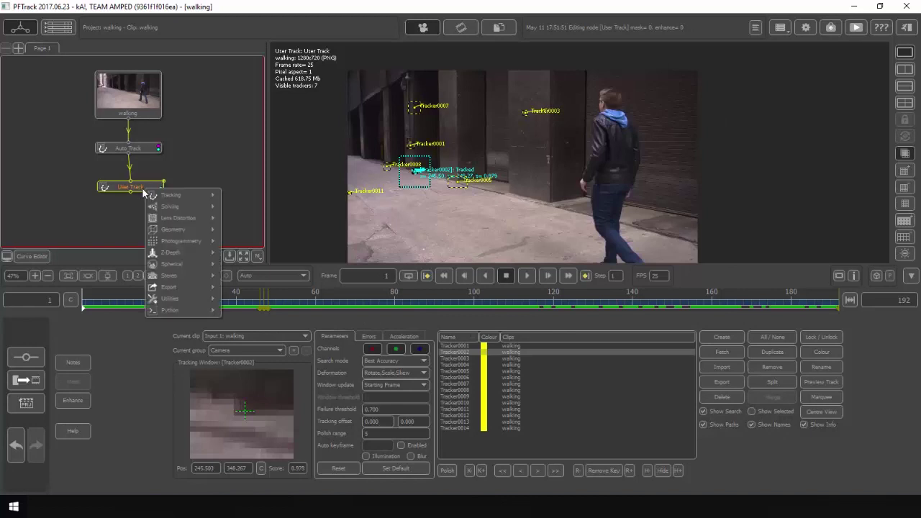
mouse_move(179, 204)
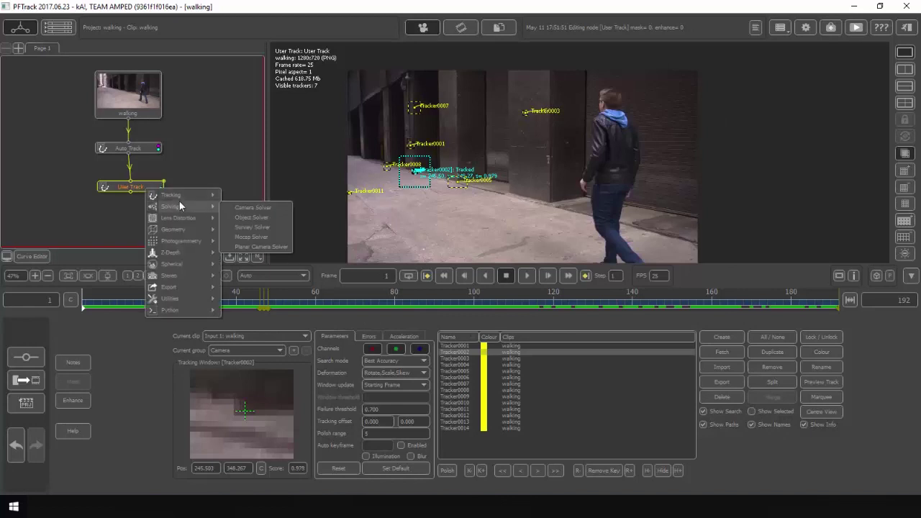
left_click(269, 207)
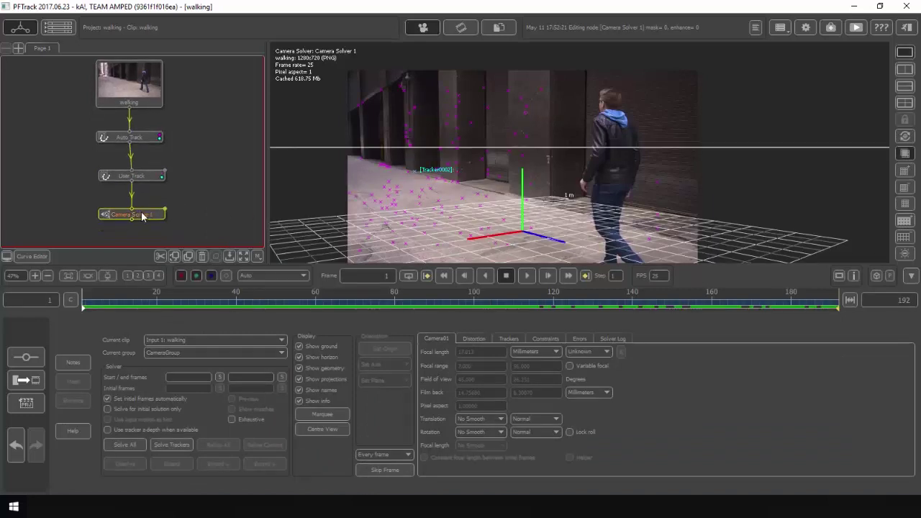
left_click(126, 446)
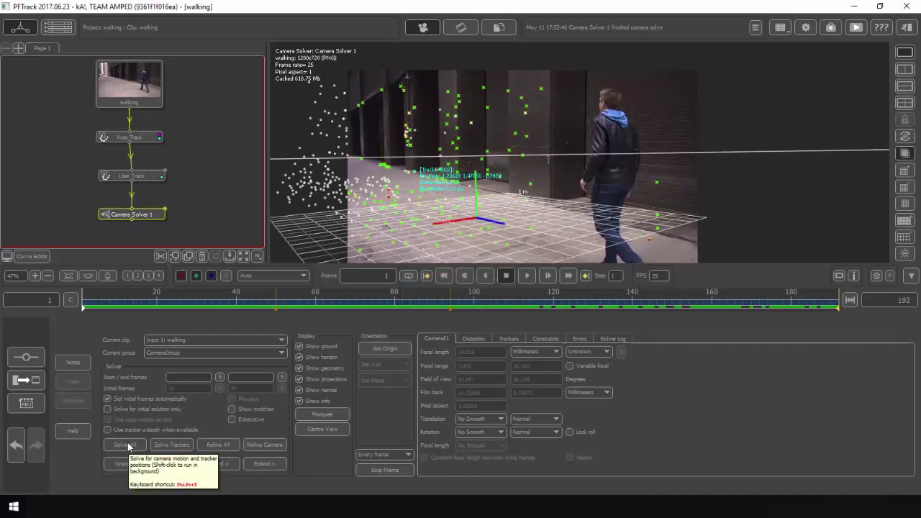
left_click_drag(379, 299, 335, 310)
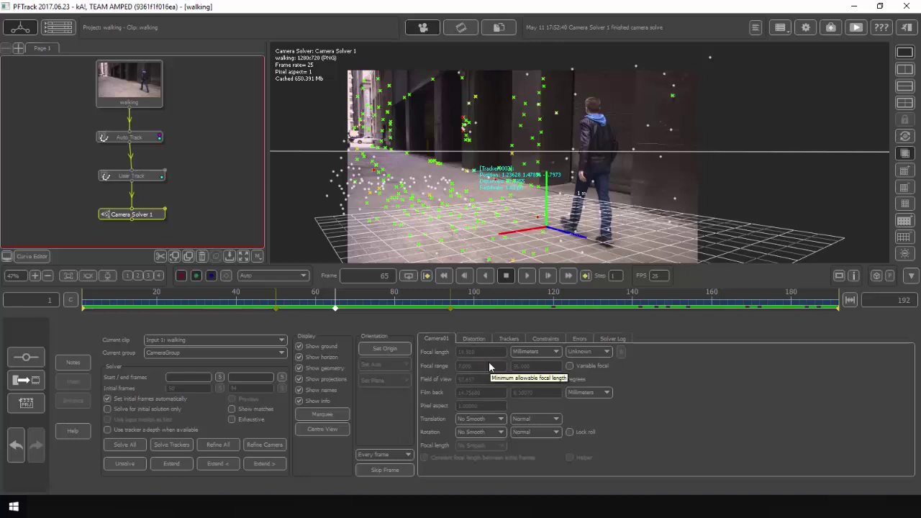
left_click(587, 350)
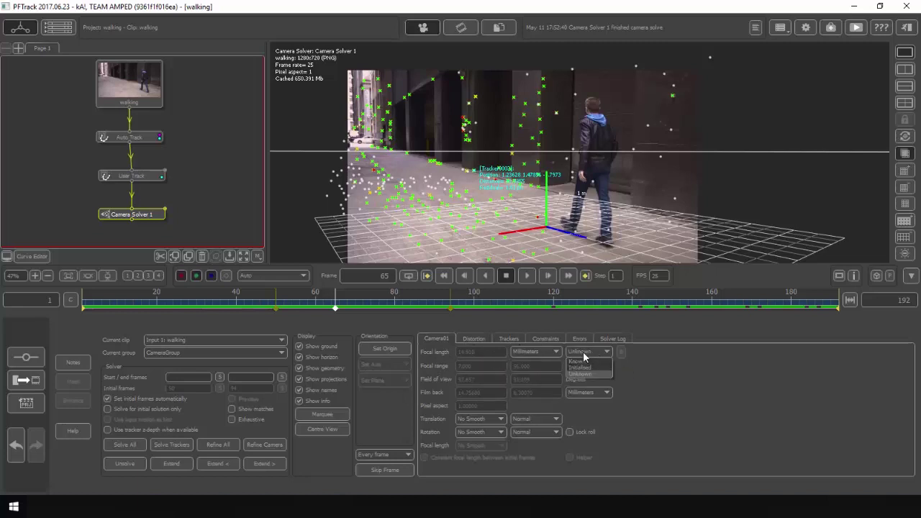
left_click(584, 361)
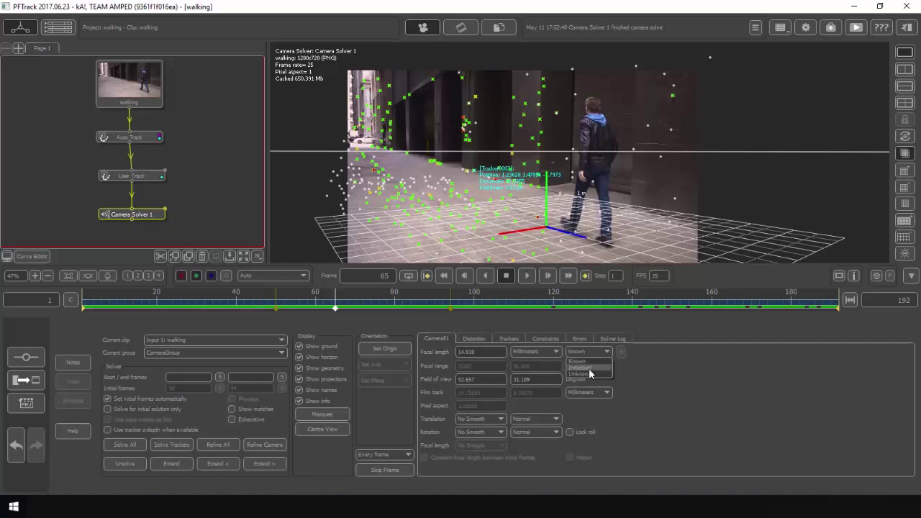
left_click(585, 372)
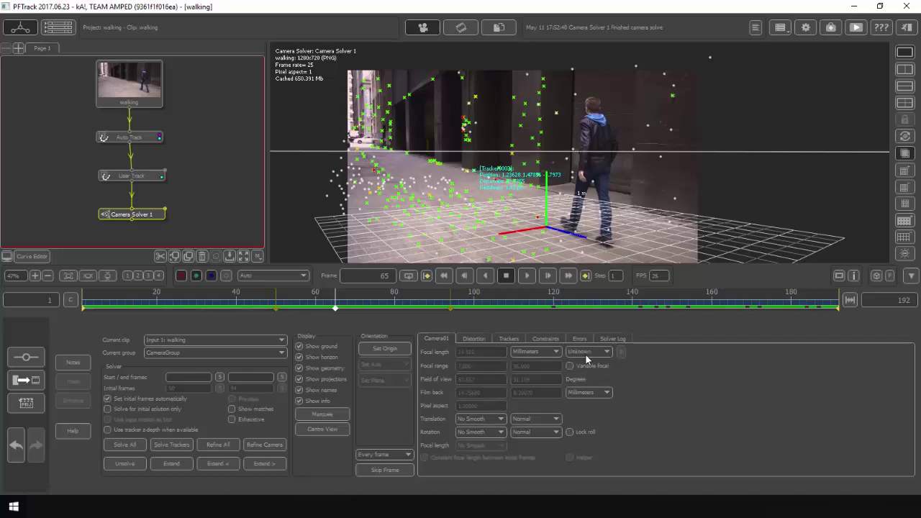
Step: Add an Estimate Focal node, unlink it from the Camera Solver node and set it beside the node tree
right_click(133, 98)
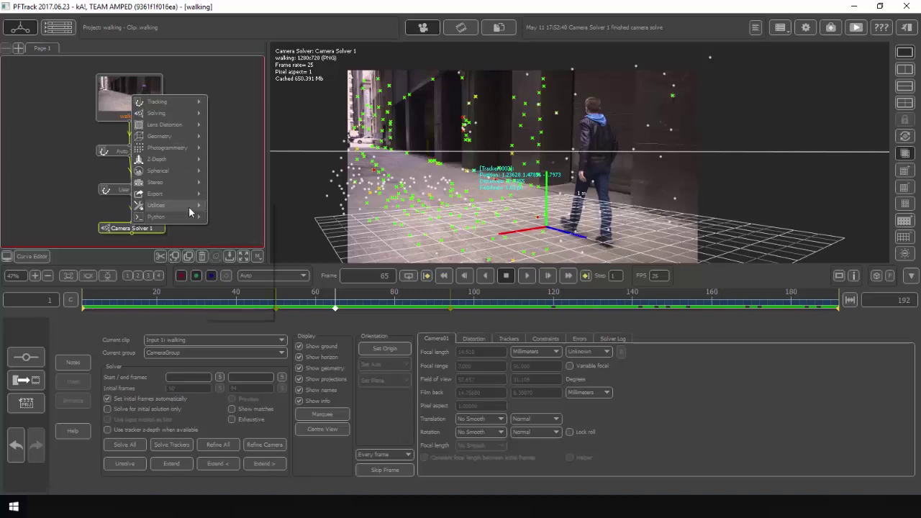
mouse_move(188, 207)
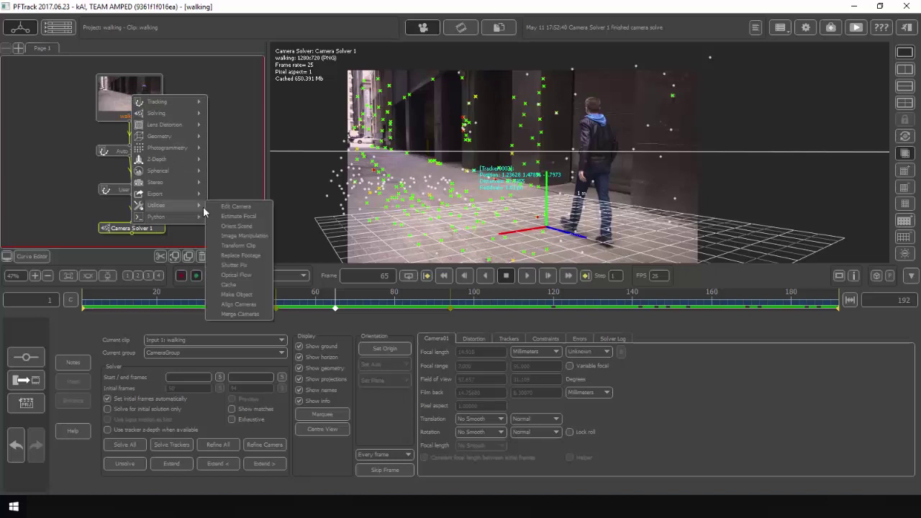
left_click(243, 216)
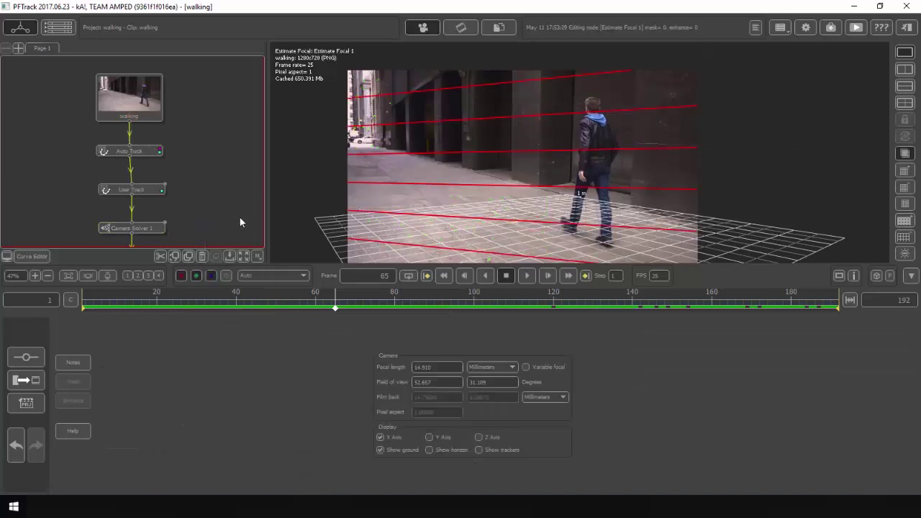
middle_click_drag(195, 203, 194, 168)
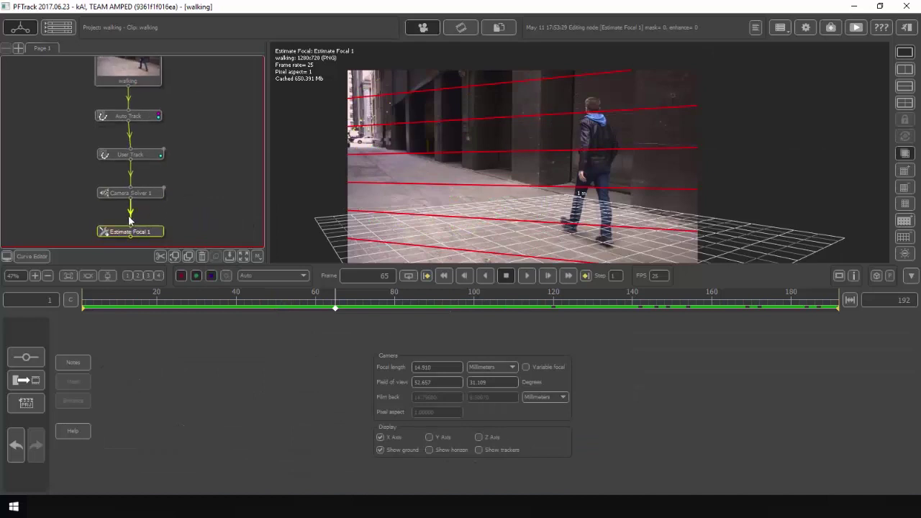
left_click(131, 214)
left_click_drag(132, 233, 232, 113)
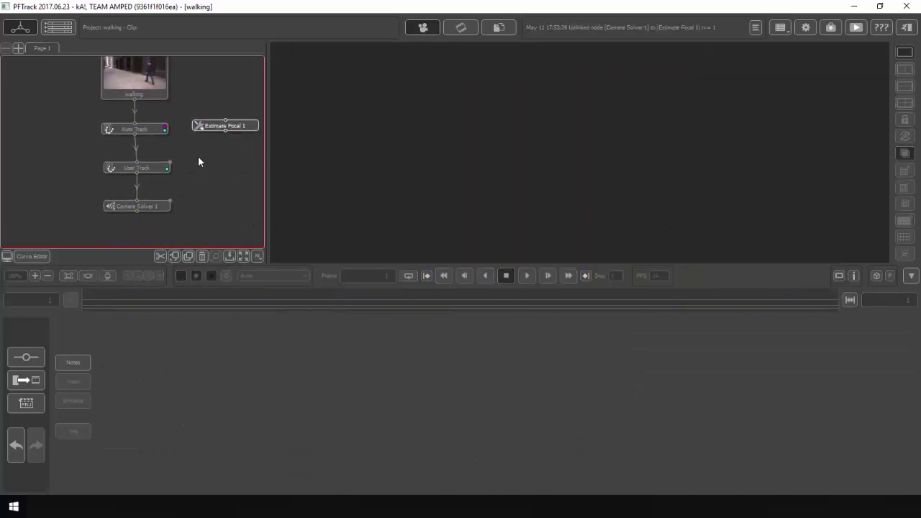
Step: Make room below the walking clip and link the Estimate Focal node between the clip and the Auto Track node
left_click(143, 126)
left_click(139, 205, "shift")
left_click(138, 169, "shift")
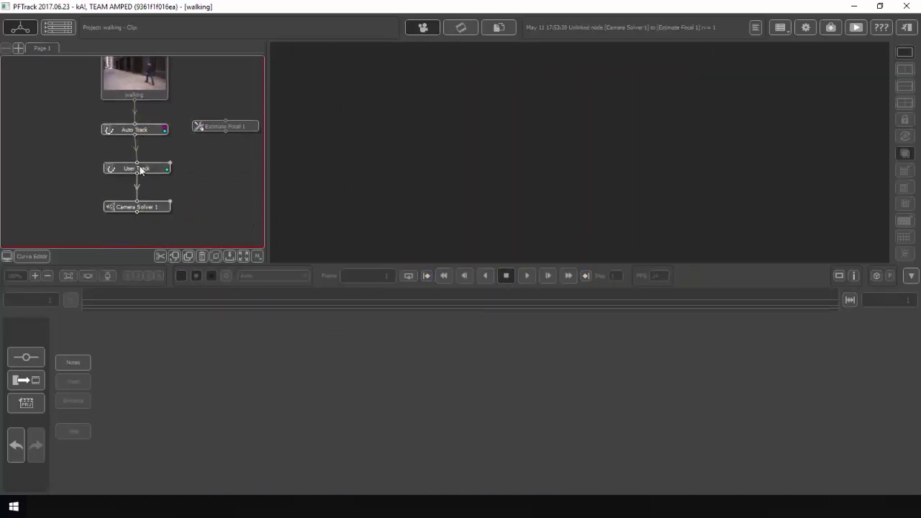
left_click_drag(147, 129, 143, 172)
left_click(198, 128)
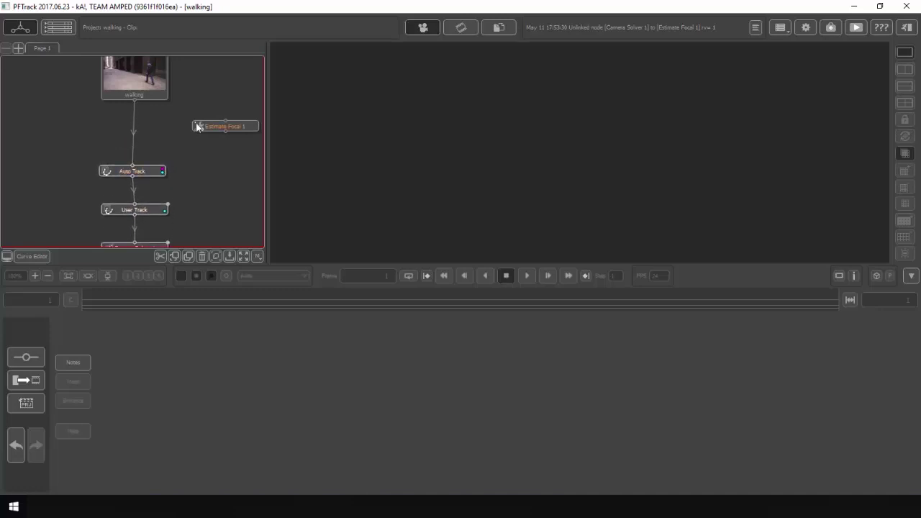
left_click_drag(205, 124, 134, 131)
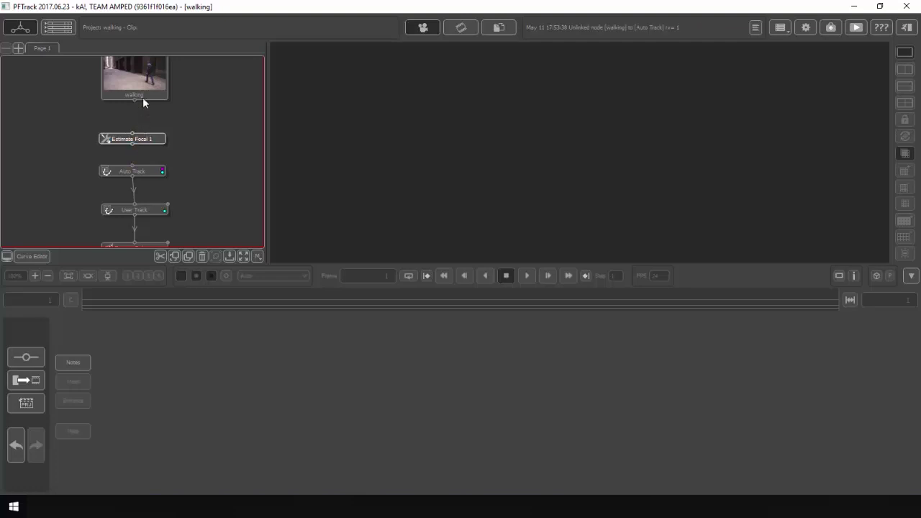
left_click_drag(134, 101, 139, 151)
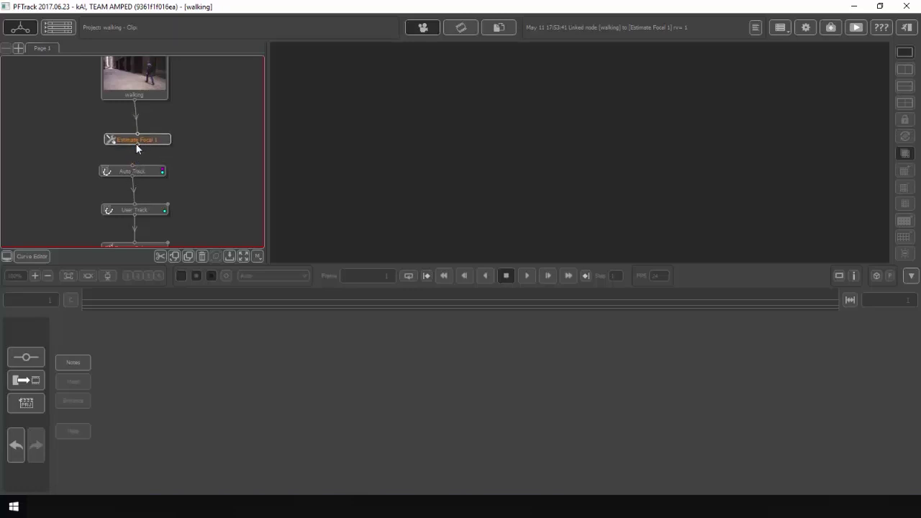
left_click_drag(130, 160, 132, 169)
left_click_drag(150, 139, 142, 136)
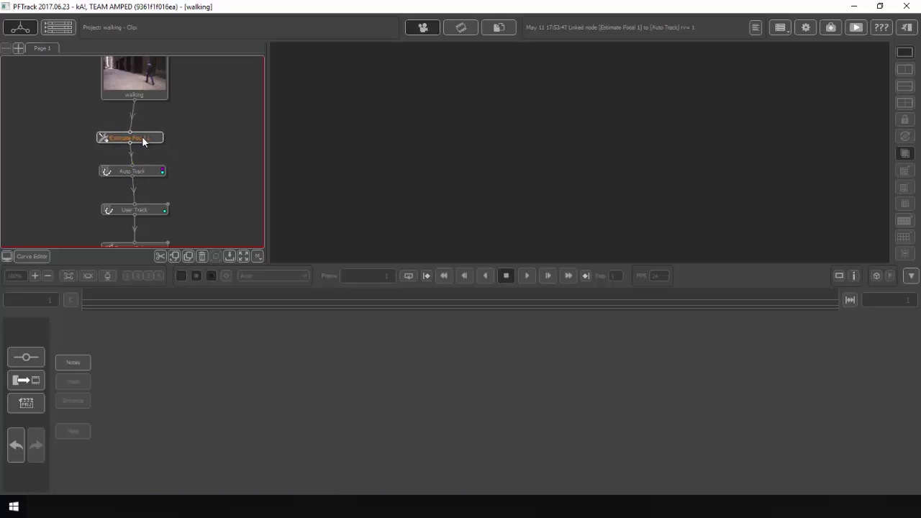
Step: Open the Estimate Focal node for editing and align its X axis lines with the scene's horizontal cross-street edges at frame 175
double_click(141, 136)
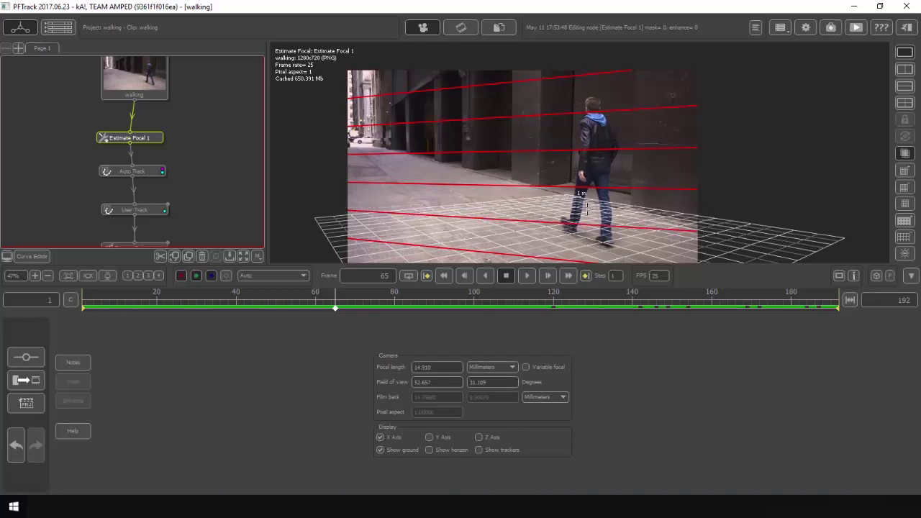
left_click_drag(348, 98, 344, 107)
mouse_move(593, 84)
left_mouse_down()
mouse_move(579, 36)
mouse_move(580, 87)
left_mouse_up()
left_click_drag(344, 310, 770, 308)
left_click_drag(535, 146, 464, 183)
left_click_drag(350, 148, 577, 133)
left_click_drag(664, 146, 683, 159)
left_click_drag(577, 133, 567, 131)
left_click_drag(683, 158, 344, 173)
left_click_drag(349, 255, 359, 223)
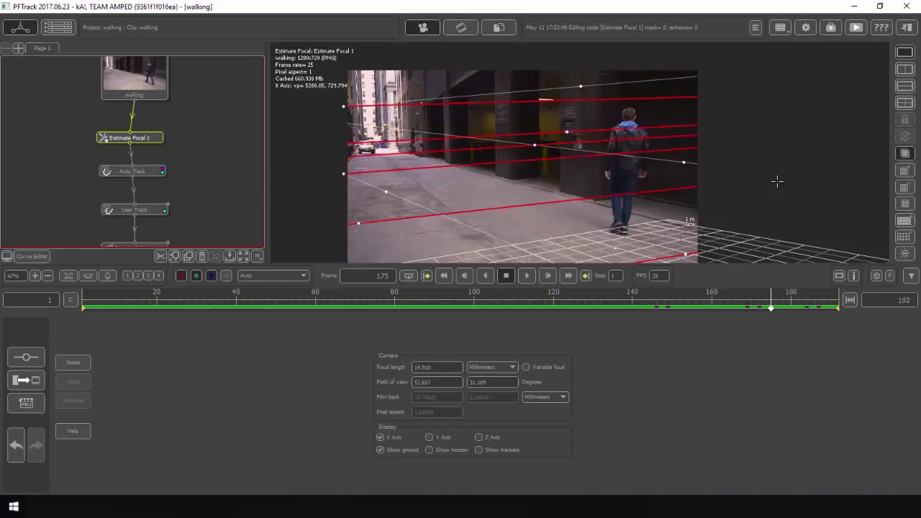
left_click_drag(777, 181, 691, 241)
left_click_drag(581, 86, 583, 84)
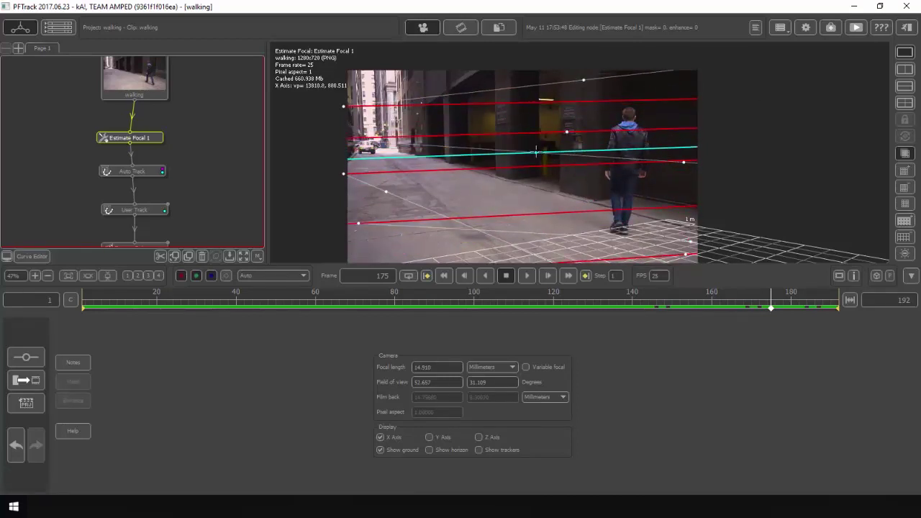
Step: Show only the Y axis lines and align them with the vertical edges of the building columns
left_click(429, 436)
left_click_drag(490, 204, 514, 176)
left_click_drag(520, 75, 510, 75)
left_click_drag(436, 192, 451, 165)
middle_click_drag(451, 164, 465, 194)
left_click_drag(473, 96, 462, 97)
mouse_move(633, 206)
middle_mouse_down()
mouse_move(633, 184)
mouse_move(647, 198)
middle_mouse_up()
left_click_drag(624, 93, 643, 92)
left_click_drag(417, 106, 427, 102)
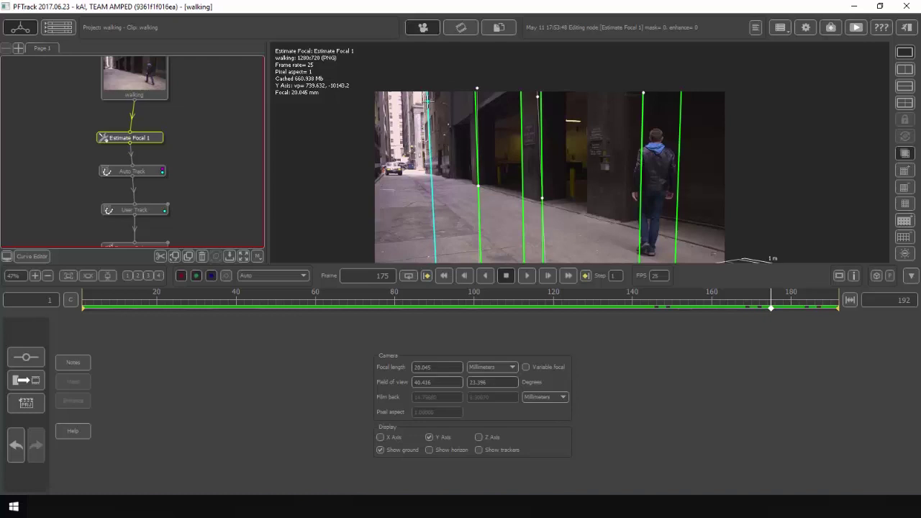
Step: Align the Z axis lines with the wall and pavement edges receding down the street, and display all three axes together
middle_click_drag(472, 193, 490, 157)
left_click(481, 437)
left_click_drag(442, 93, 444, 114)
left_click_drag(744, 129, 740, 72)
left_click_drag(403, 194, 467, 171)
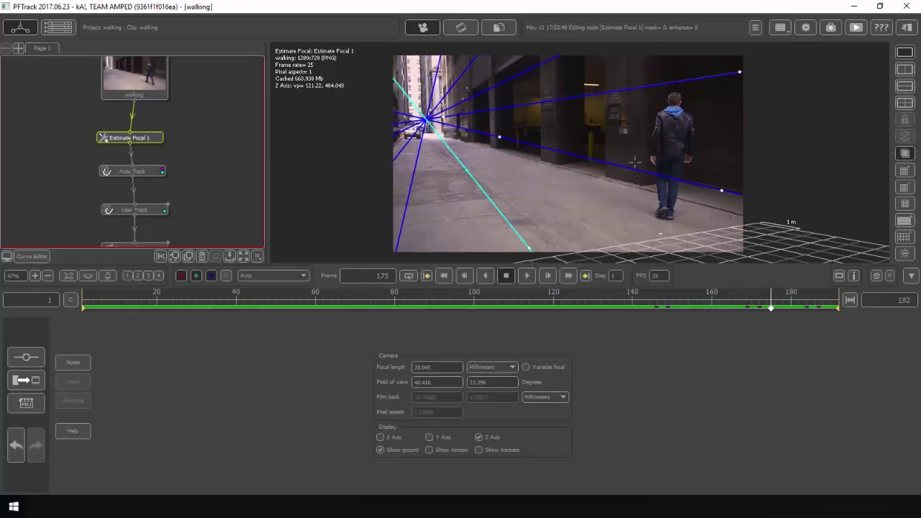
left_click(430, 438)
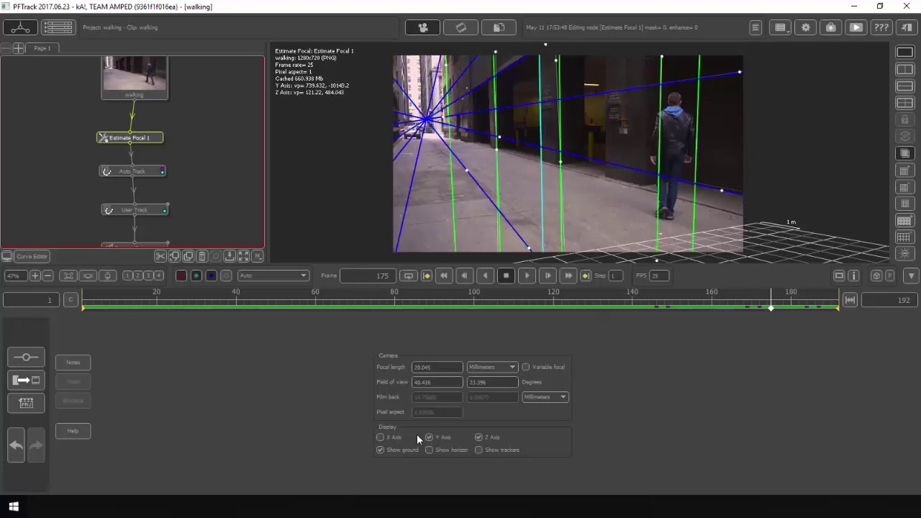
left_click(381, 438)
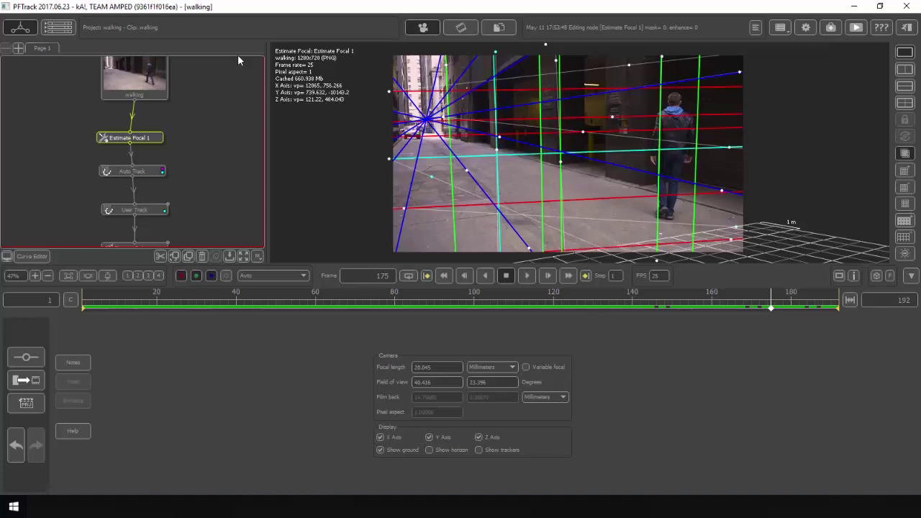
Step: Open the Camera Solver node, return to frame 1 and solve the camera and all trackers again with the known focal length
middle_click_drag(199, 183, 206, 146)
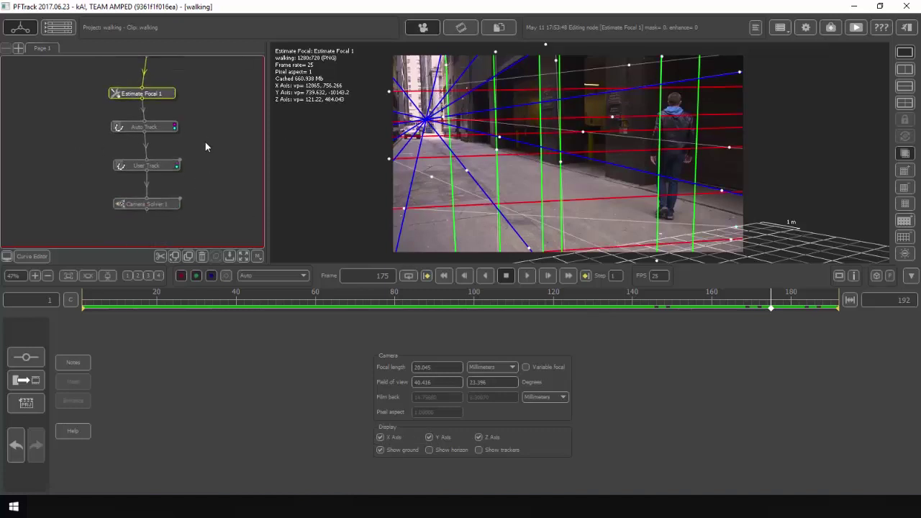
left_click(166, 206)
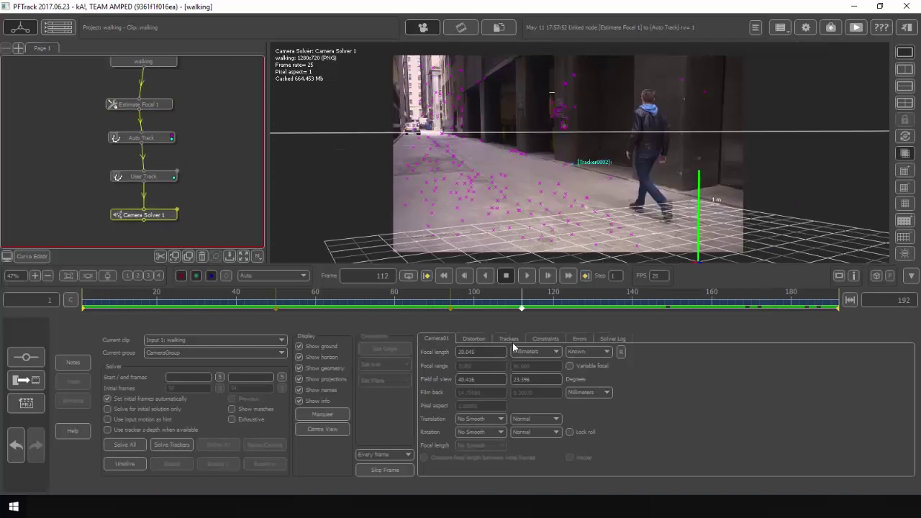
left_click_drag(522, 296, 549, 308)
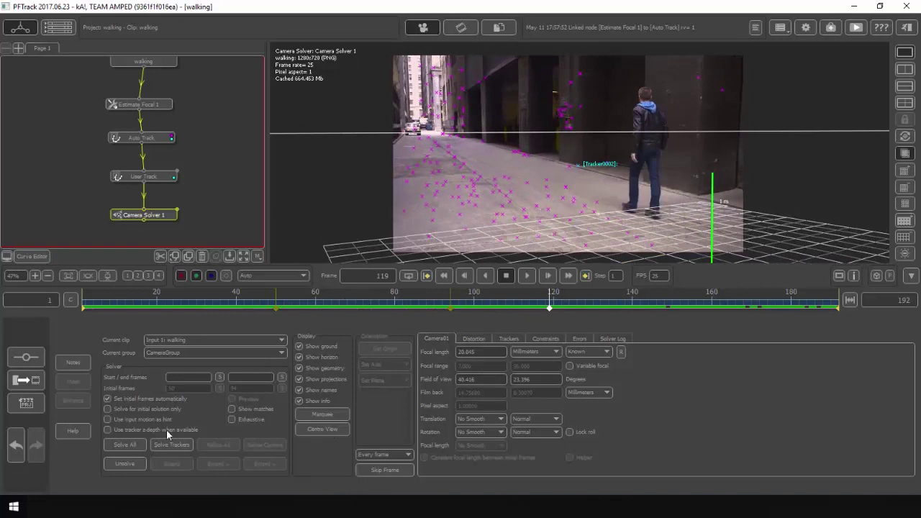
left_click_drag(329, 291, 2, 307)
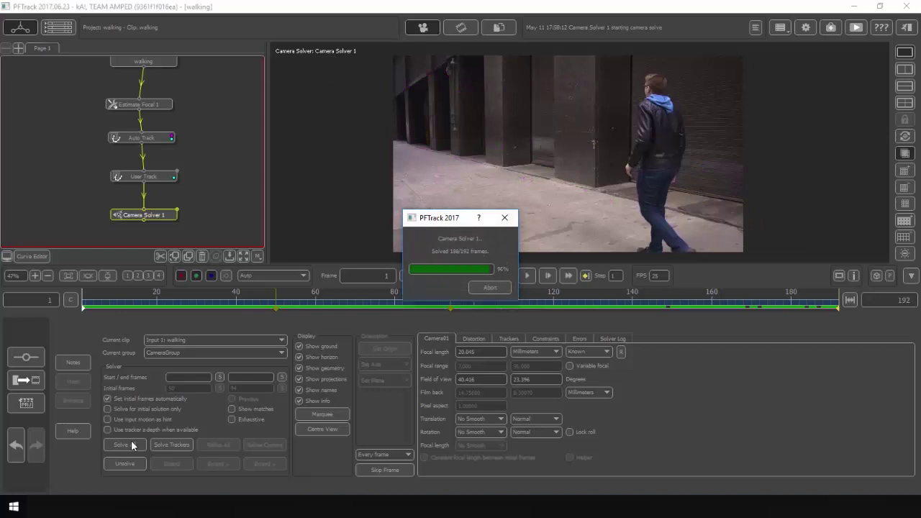
Step: Add an Orient Scene node beneath the Camera Solver node in the tracking tree
scroll(196, 192, "down", 1)
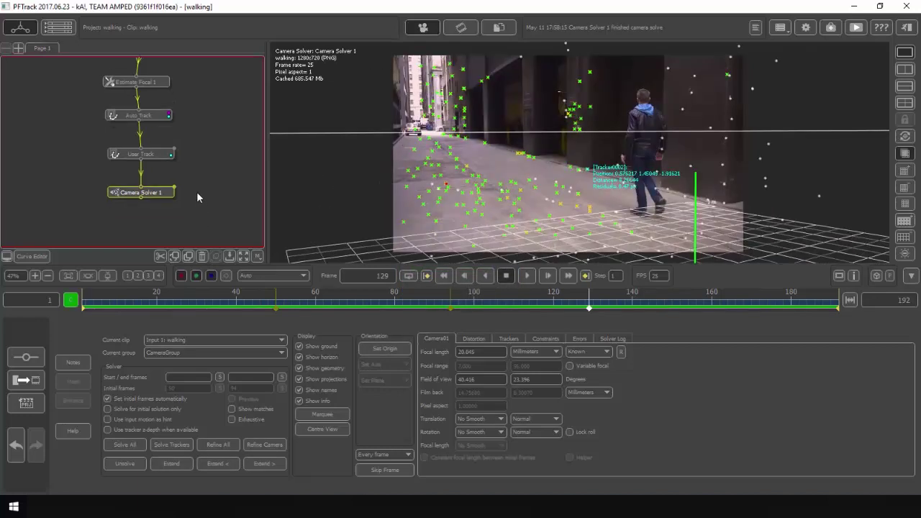
right_click(149, 185)
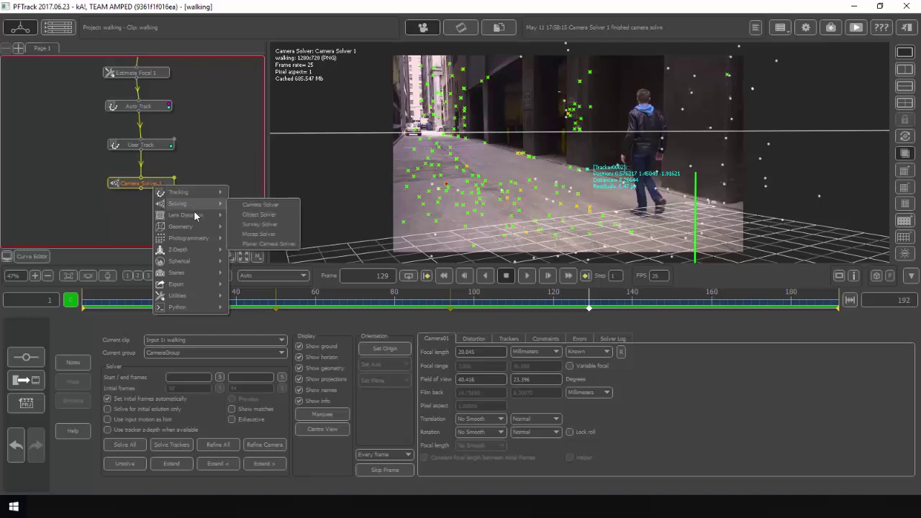
mouse_move(203, 295)
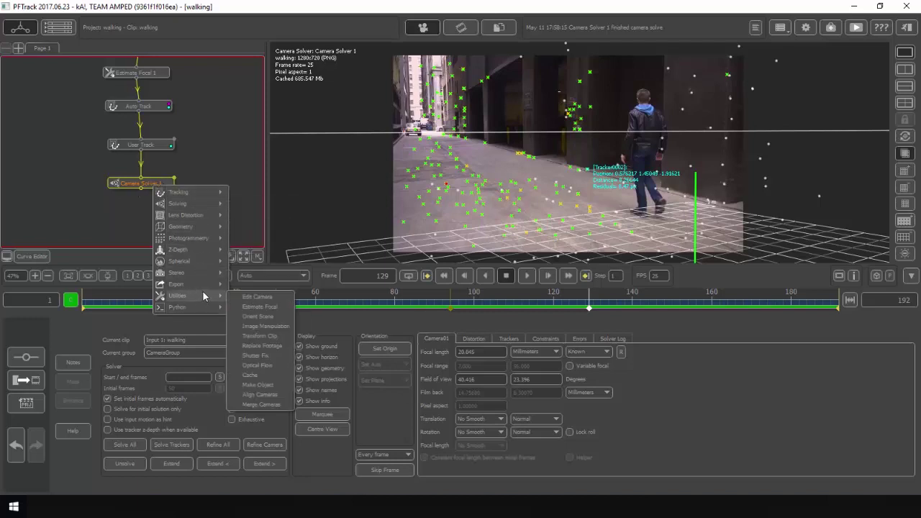
left_click(270, 316)
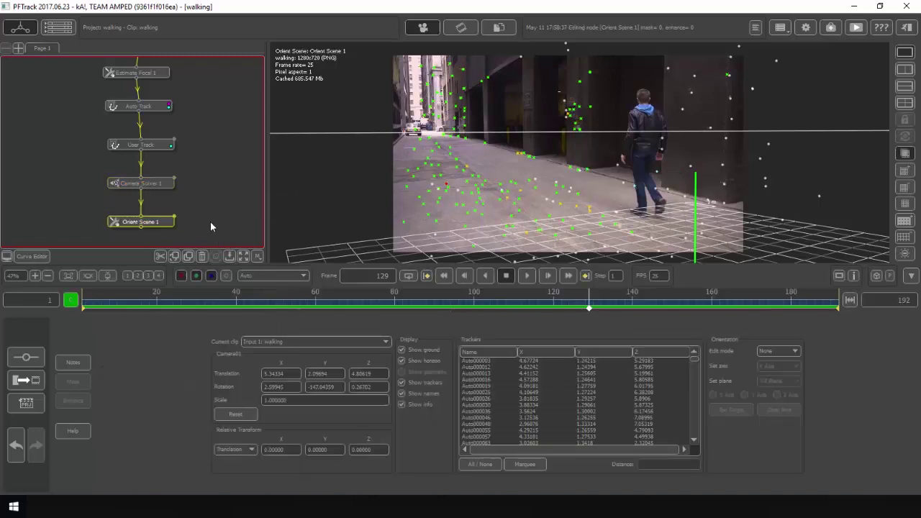
Step: Set the orientation edit mode to Fly and make a tracker on the pavement the scene origin
left_click(785, 351)
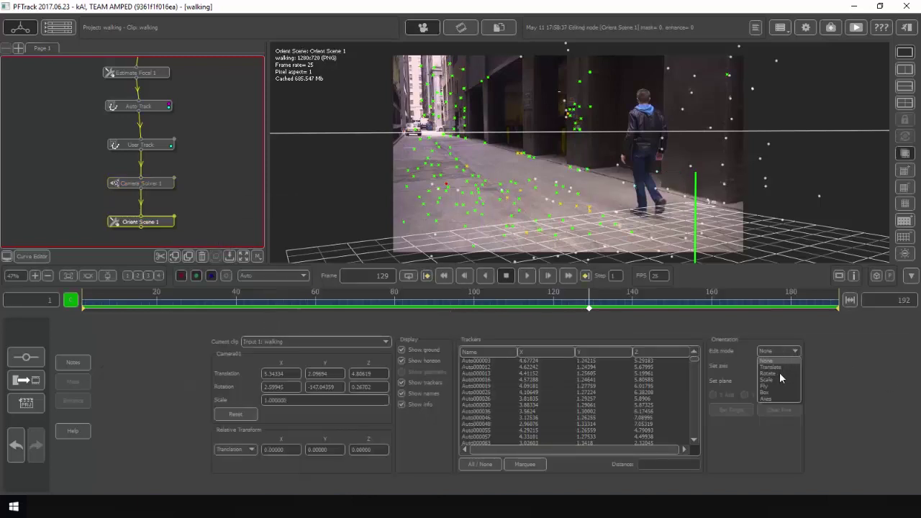
left_click(766, 386)
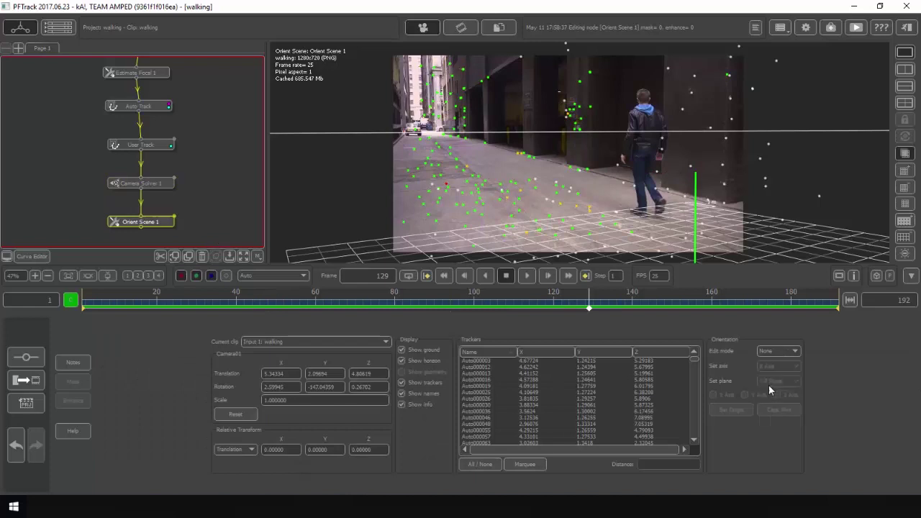
left_click(501, 185)
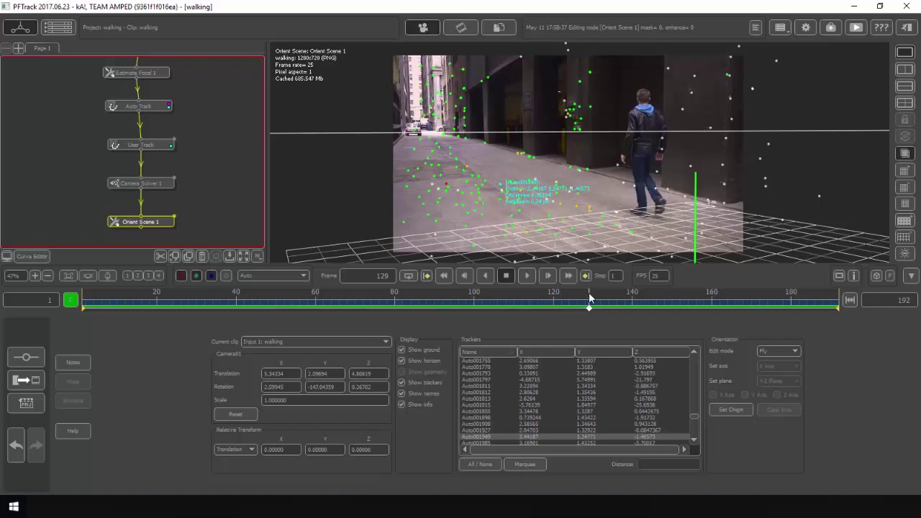
left_click(731, 410)
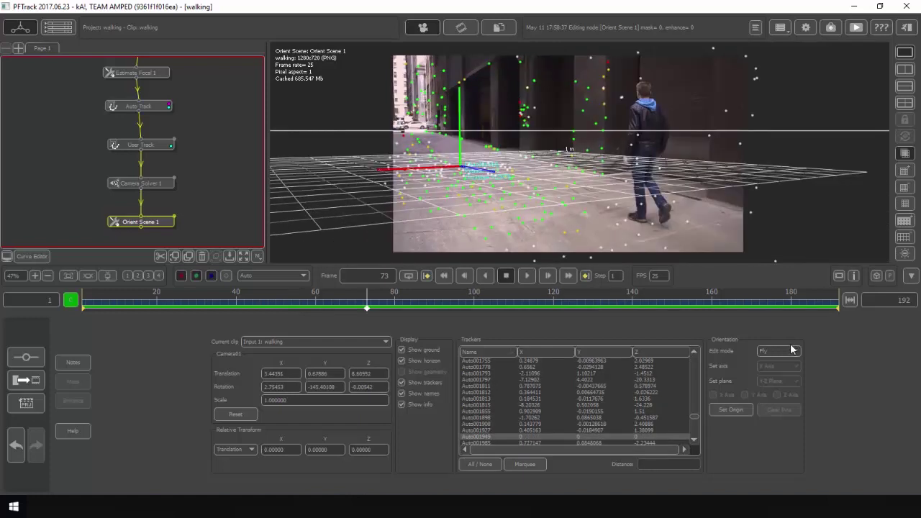
Step: Switch the edit mode to Rotate and rotate the scene to align the ground grid with the pavement, checking it at other frames
left_click(784, 351)
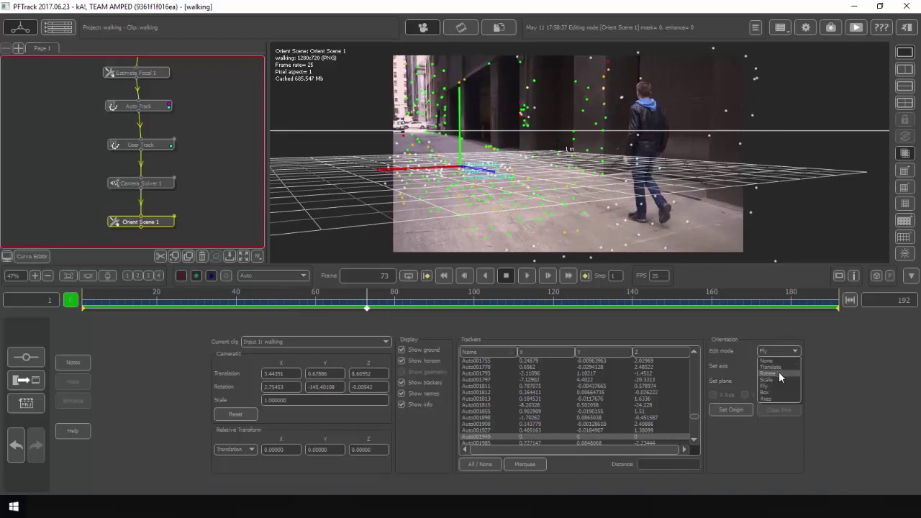
left_click(780, 372)
left_click_drag(475, 152, 478, 164)
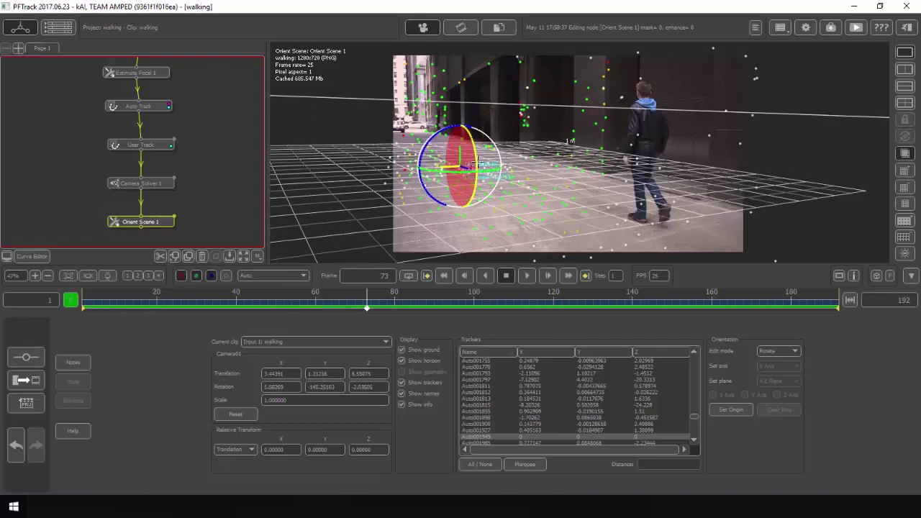
left_click_drag(369, 304, 167, 313)
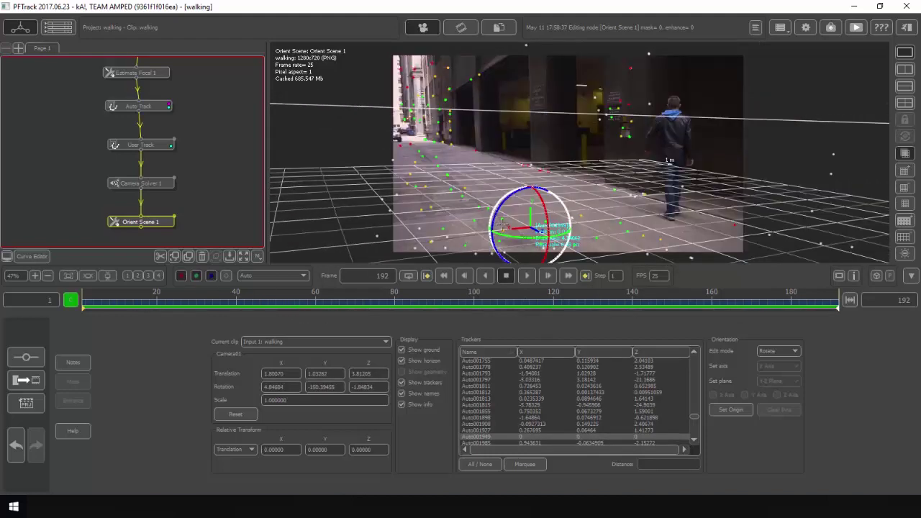
Step: Add a Test Object geometry node beneath the Orient Scene node
middle_click_drag(198, 220, 190, 186)
right_click(150, 195)
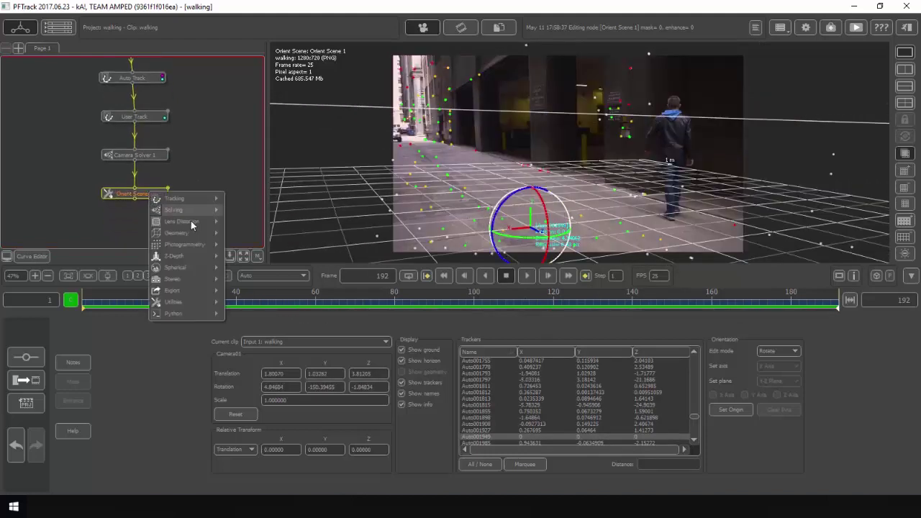
mouse_move(188, 232)
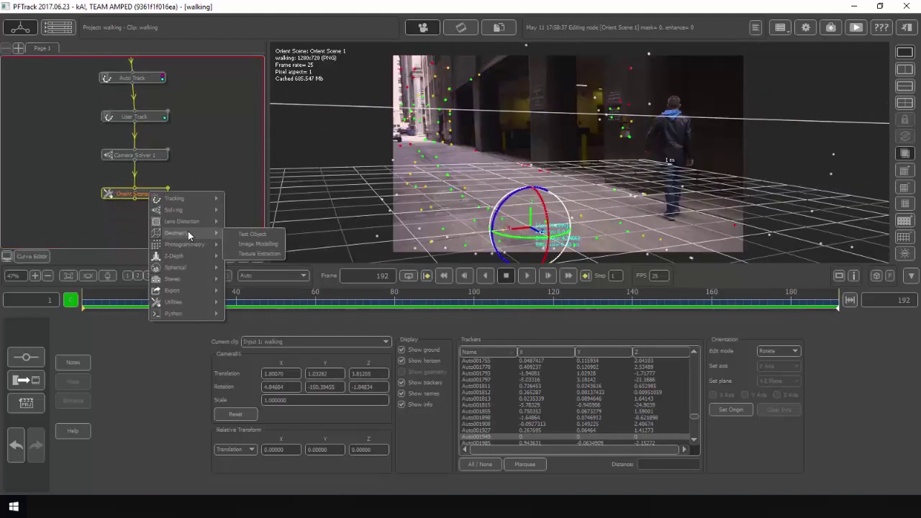
left_click(271, 237)
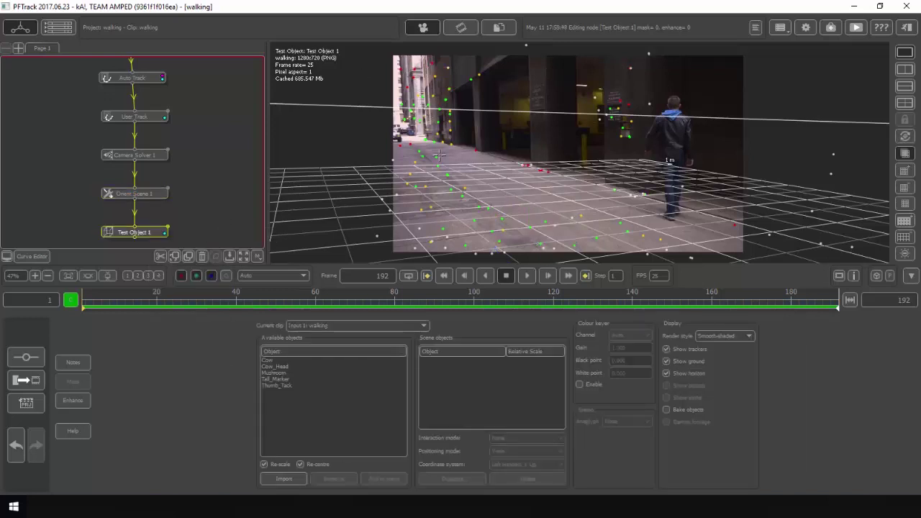
Step: Add a Thumb_Tack to the scene and set its interaction mode to Place at selected feature
double_click(272, 386)
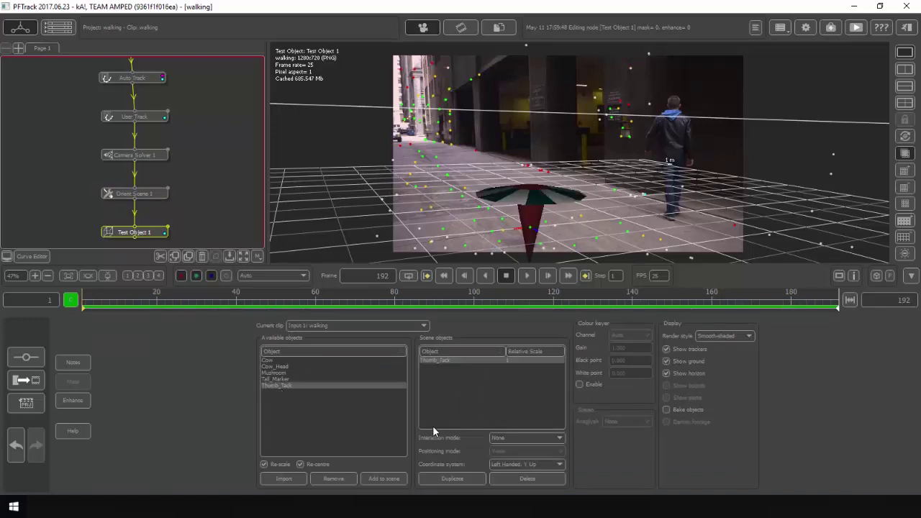
left_click(525, 437)
left_click(519, 454)
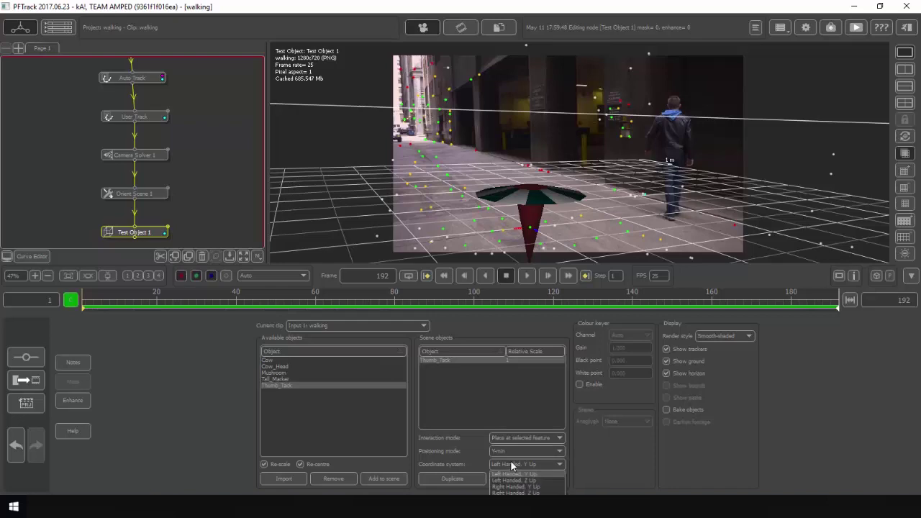
Step: Add six more Thumb_Tack objects and place them on tracked features along the street, working at several frames
left_click_drag(725, 308, 838, 306)
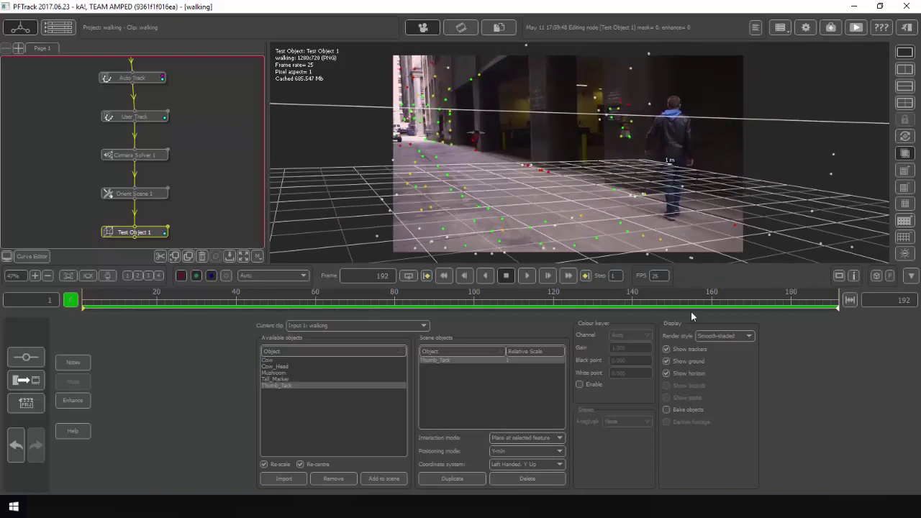
double_click(288, 386)
left_click(615, 192)
left_click_drag(596, 306, 323, 306)
double_click(283, 387)
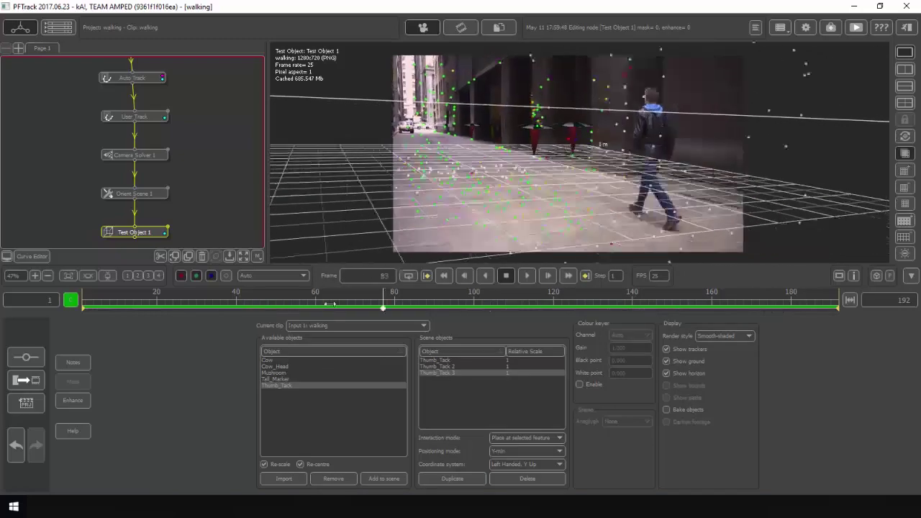
double_click(292, 387)
left_click(568, 171)
left_click_drag(320, 303, 426, 304)
left_click(276, 388)
double_click(276, 386)
double_click(274, 386)
Step: Add an Export node beneath the Test Object node and set its scene format to Autodesk Maya 2011 Ascii
right_click(150, 188)
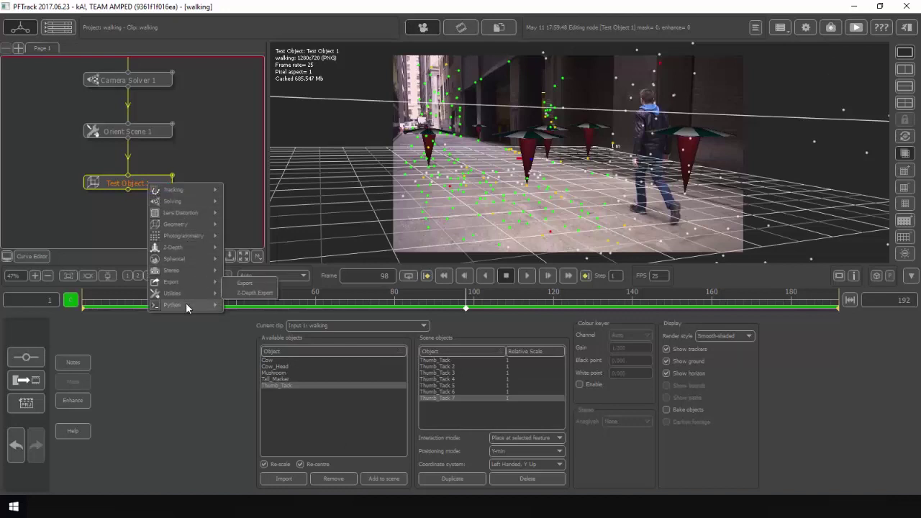
mouse_move(202, 282)
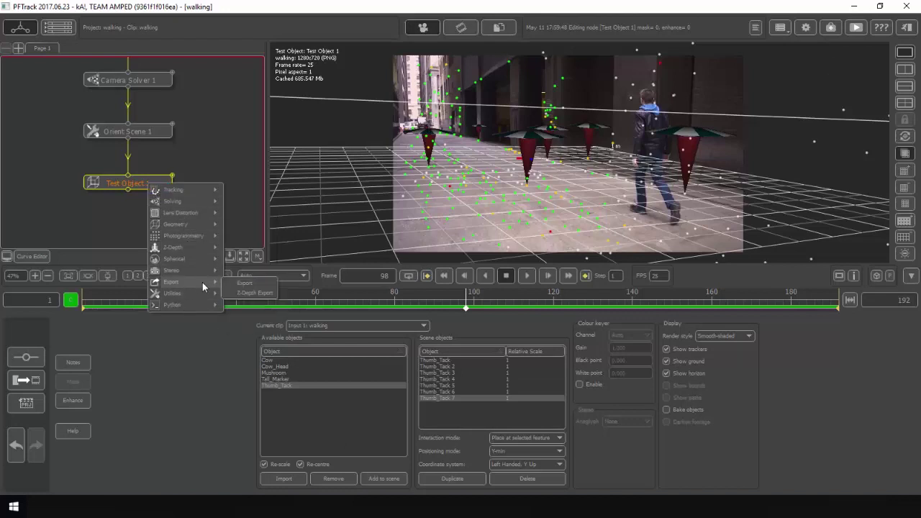
left_click(257, 284)
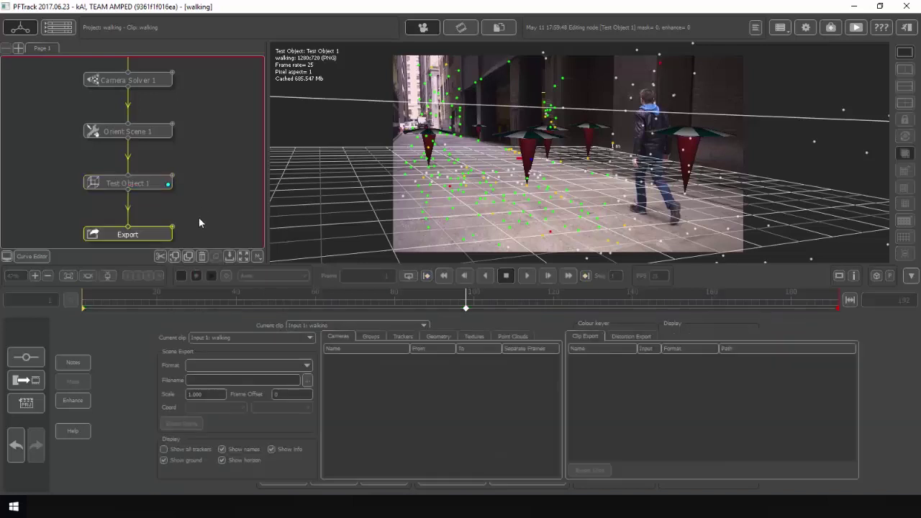
left_click(248, 364)
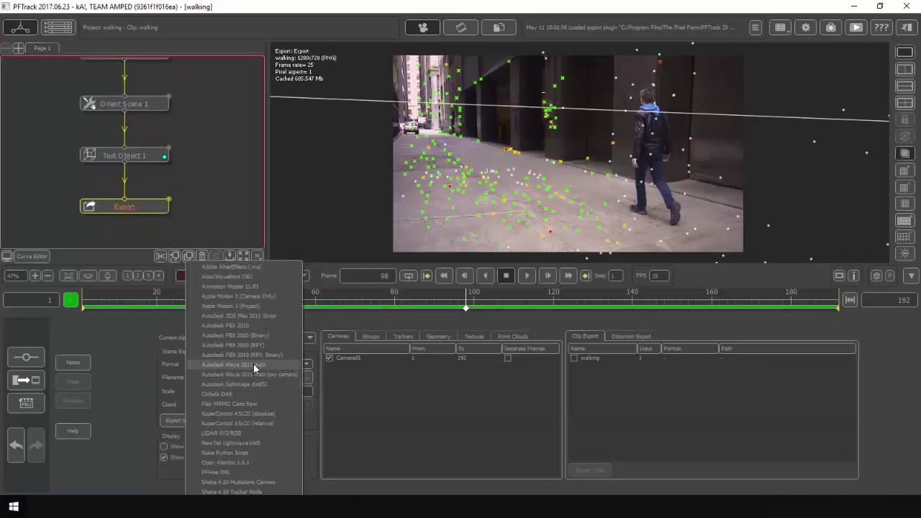
left_click(254, 364)
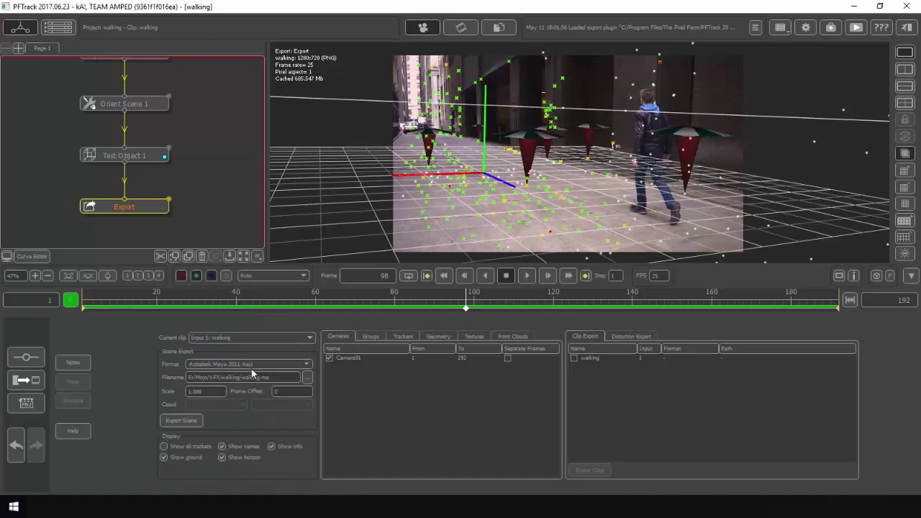
Step: Set the export path to walking.ma in the tut folder and export the scene
left_click(306, 381)
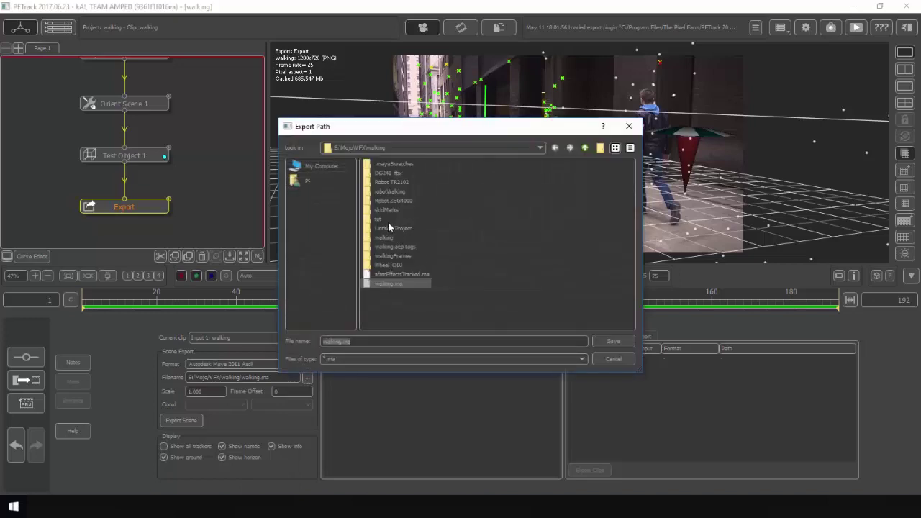
double_click(382, 218)
left_click(613, 341)
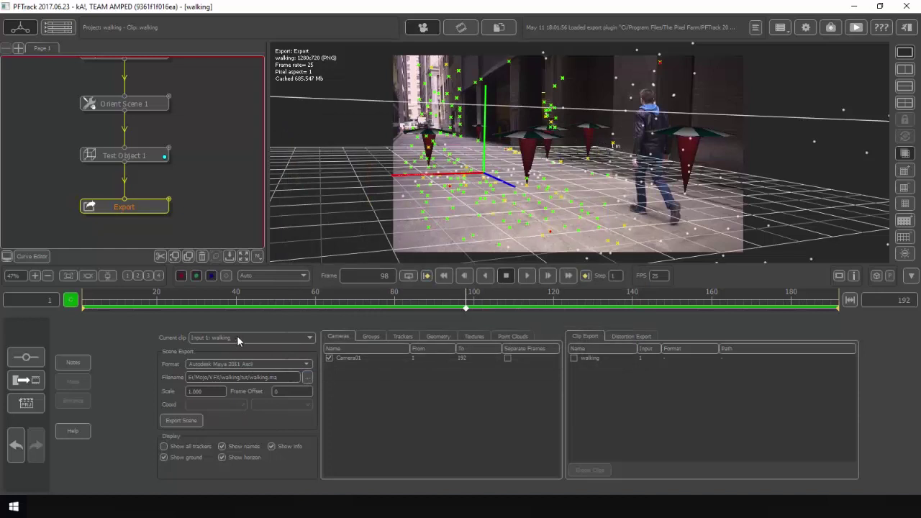
left_click(183, 421)
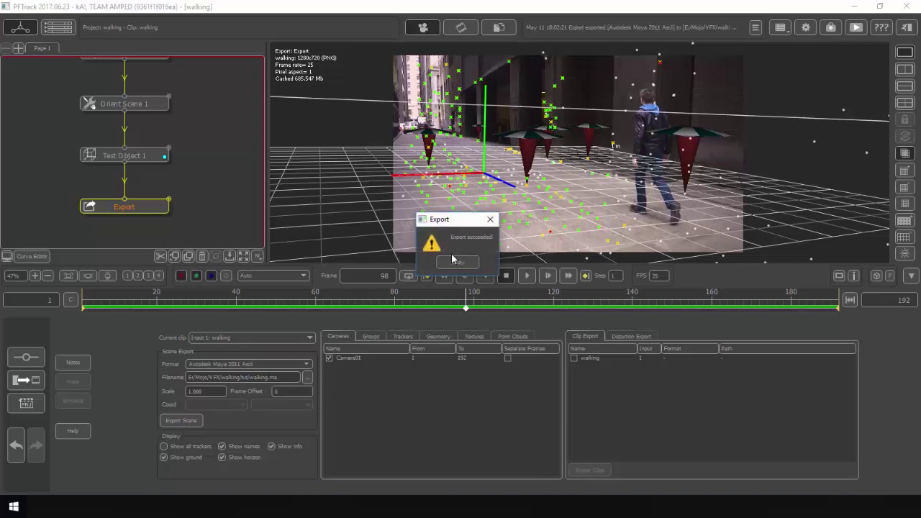
left_click(454, 260)
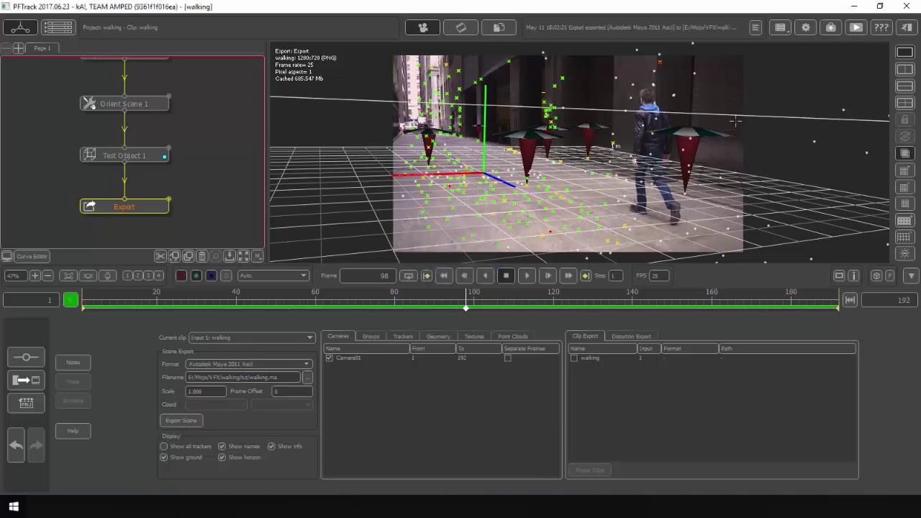